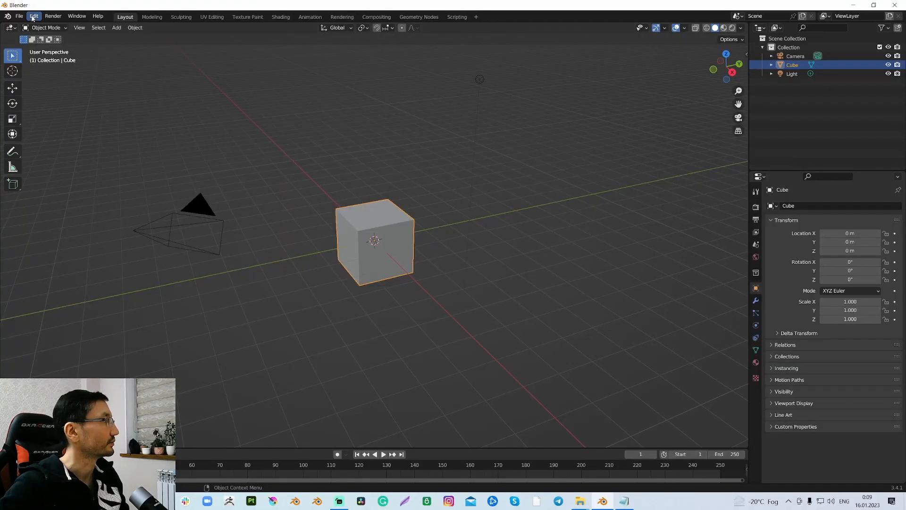
Enable Emulate 3 Button Mouse in the input preferences and test orbiting the view around the default cube
{"action": "left_click", "coordinate": [33, 17]}
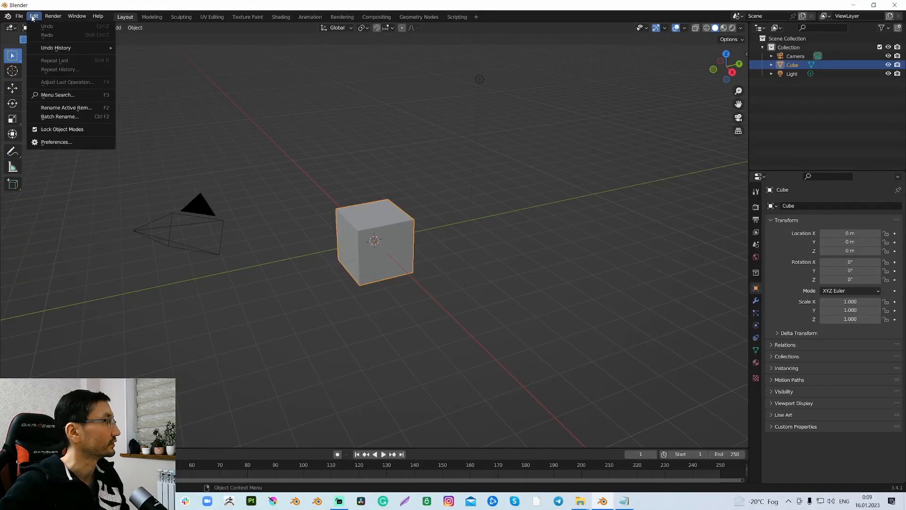
{"action": "left_click", "coordinate": [58, 142]}
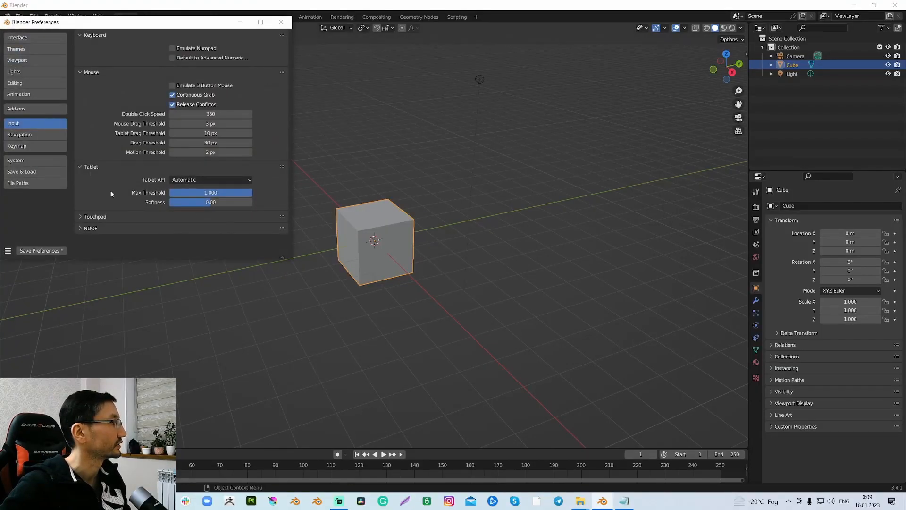
{"action": "left_click", "coordinate": [172, 86]}
{"action": "left_click", "coordinate": [284, 25]}
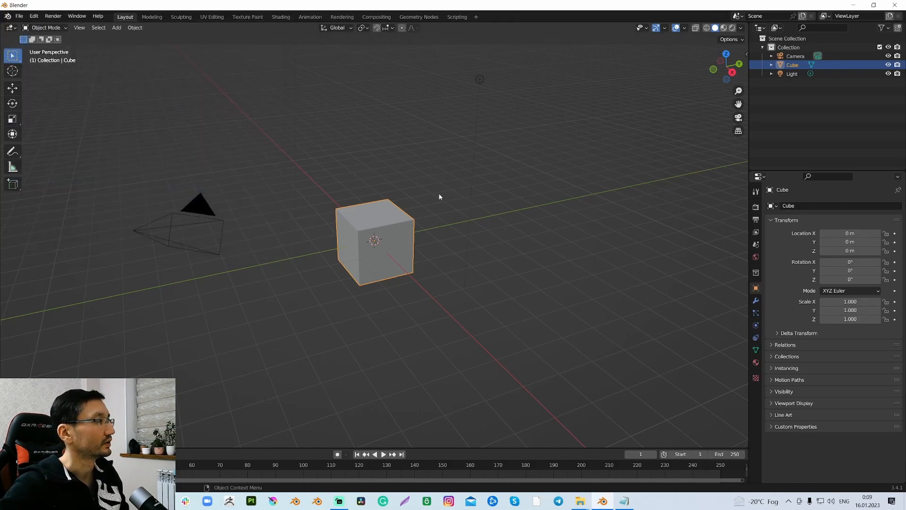
{"action": "left_click_drag", "start_coordinate": [437, 190], "coordinate": [445, 219], "text": "alt"}
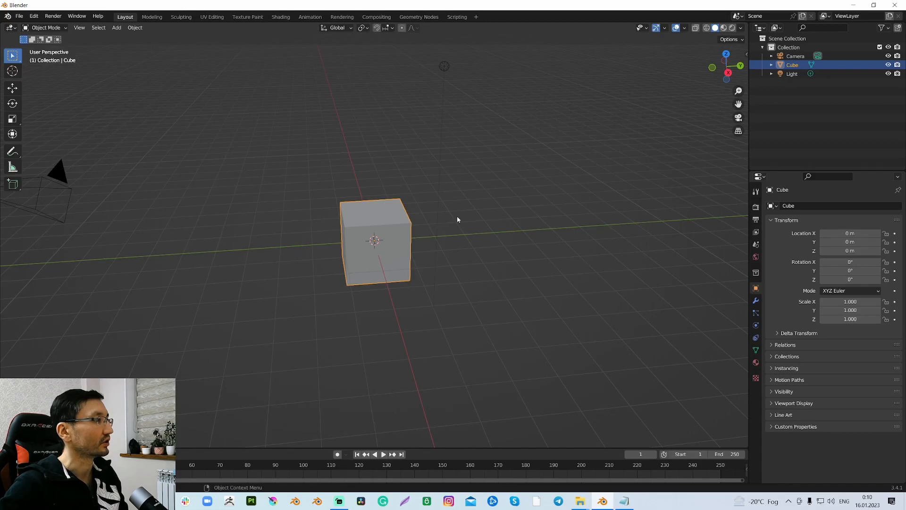
{"action": "left_click_drag", "start_coordinate": [456, 218], "coordinate": [431, 232], "text": "alt"}
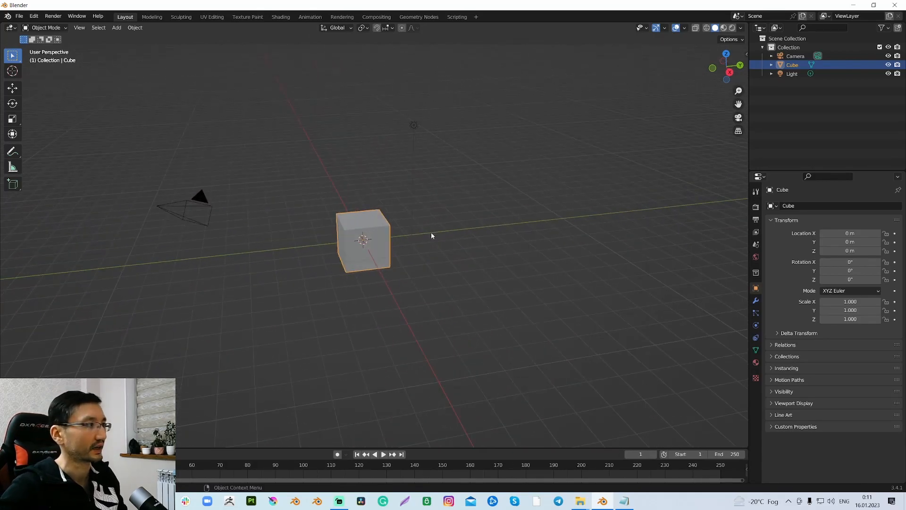
{"action": "middle_click_drag", "start_coordinate": [427, 235], "coordinate": [445, 239]}
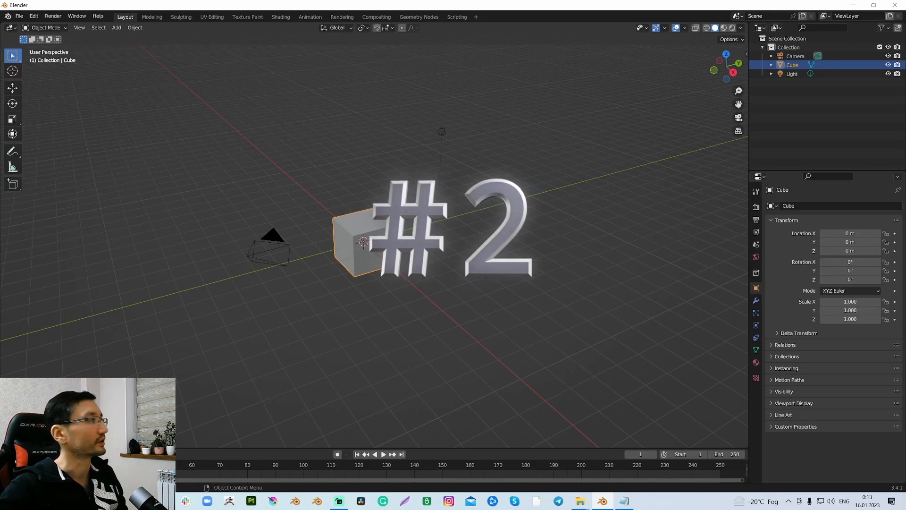
Enable Orbit Around Selection in the navigation preferences and close the preferences
{"action": "left_click", "coordinate": [33, 17]}
{"action": "left_click", "coordinate": [56, 142]}
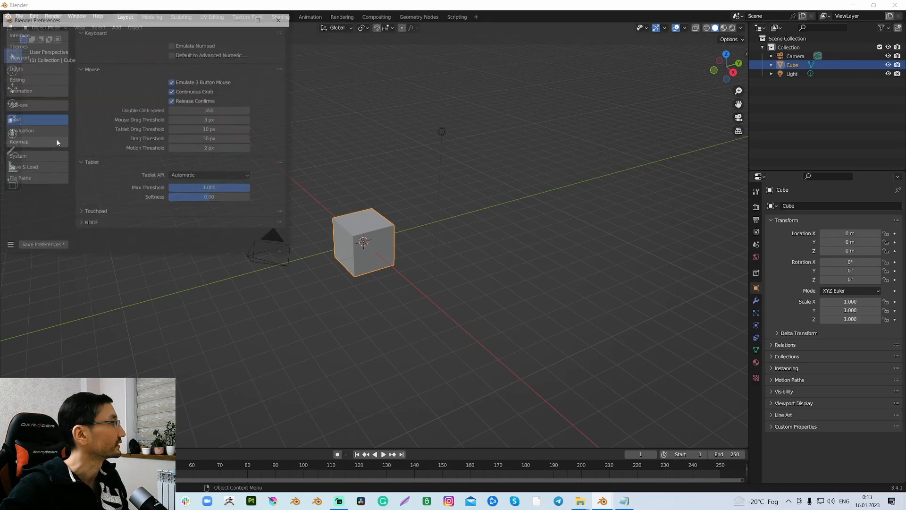
{"action": "left_click", "coordinate": [30, 135]}
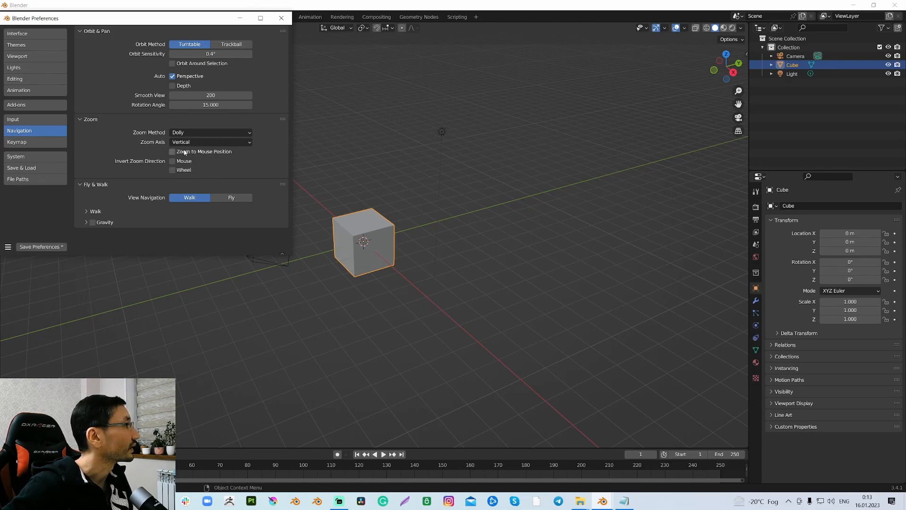
{"action": "left_click", "coordinate": [170, 63]}
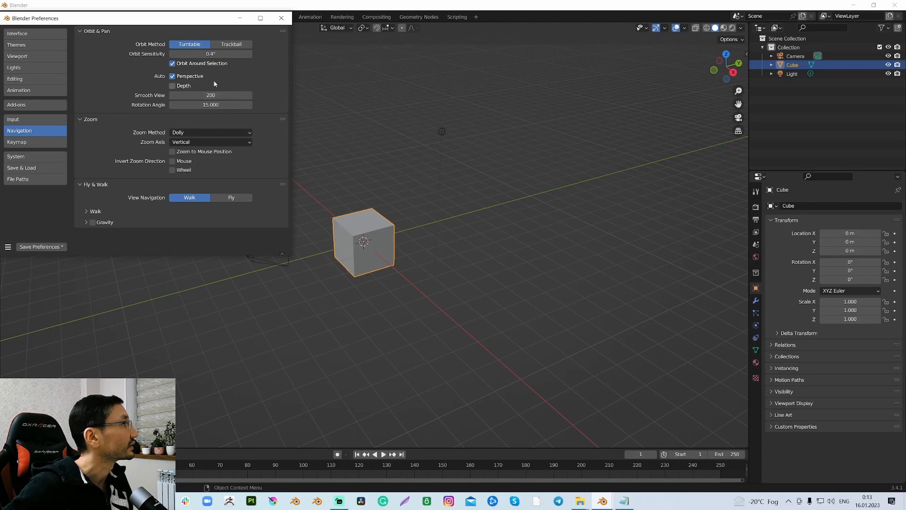
{"action": "left_click", "coordinate": [280, 19]}
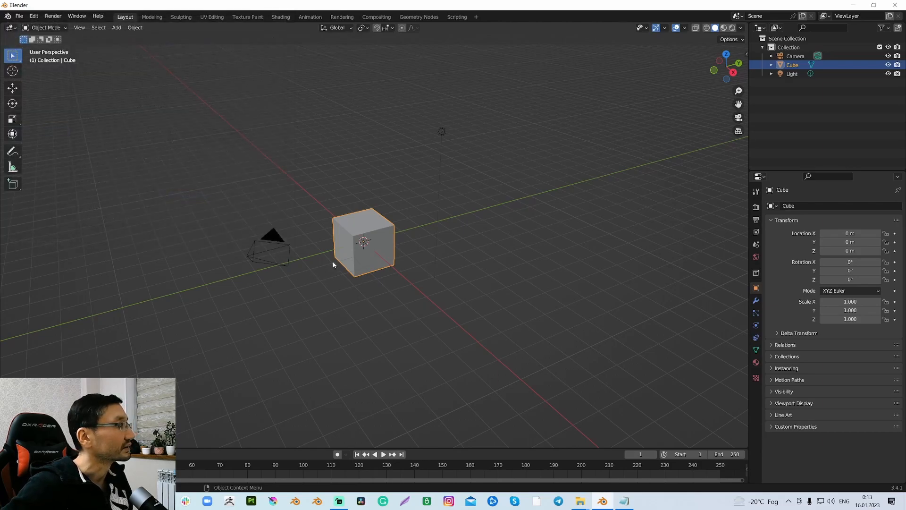
Duplicate the default cube and place the copy at about X 1.28 m, Y 5.93 m, Z 0.47 m
{"action": "left_click", "coordinate": [421, 259]}
{"action": "middle_click_drag", "start_coordinate": [421, 259], "coordinate": [400, 249]}
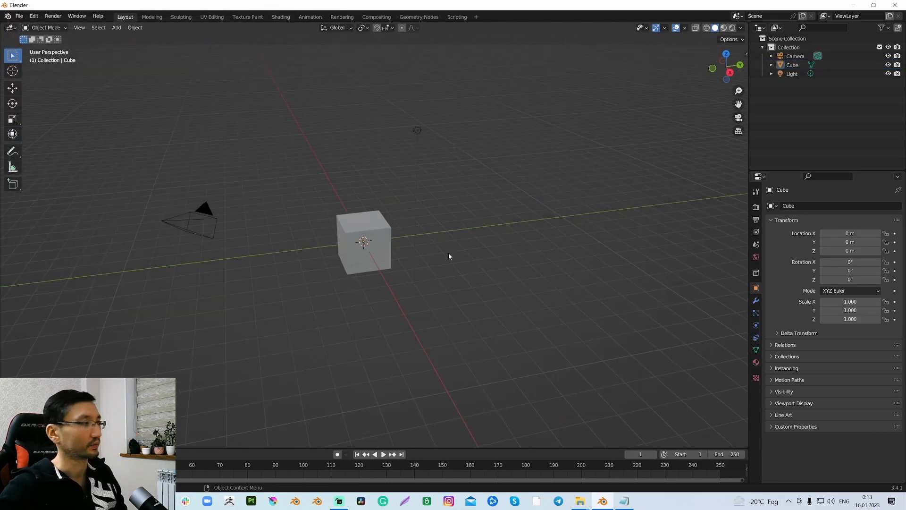
{"action": "left_click", "coordinate": [385, 244]}
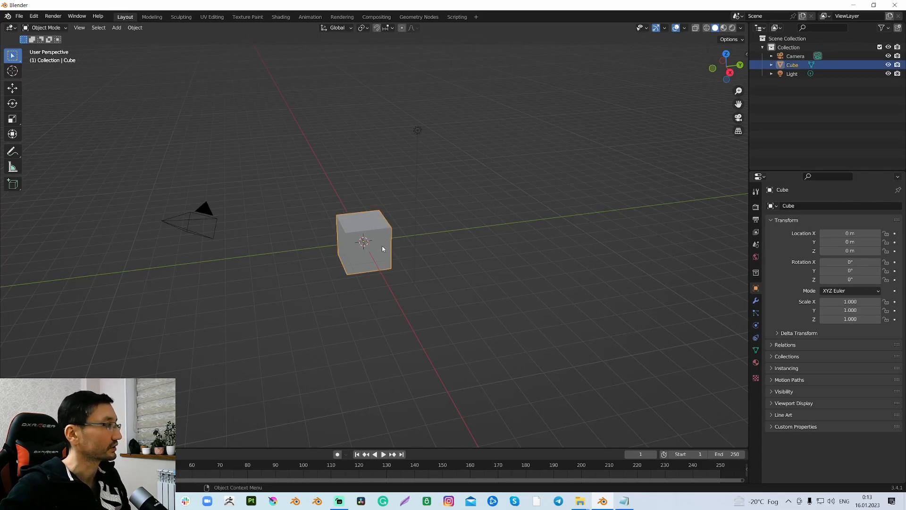
{"action": "key", "text": "shift+d"}
{"action": "left_click", "coordinate": [510, 284]}
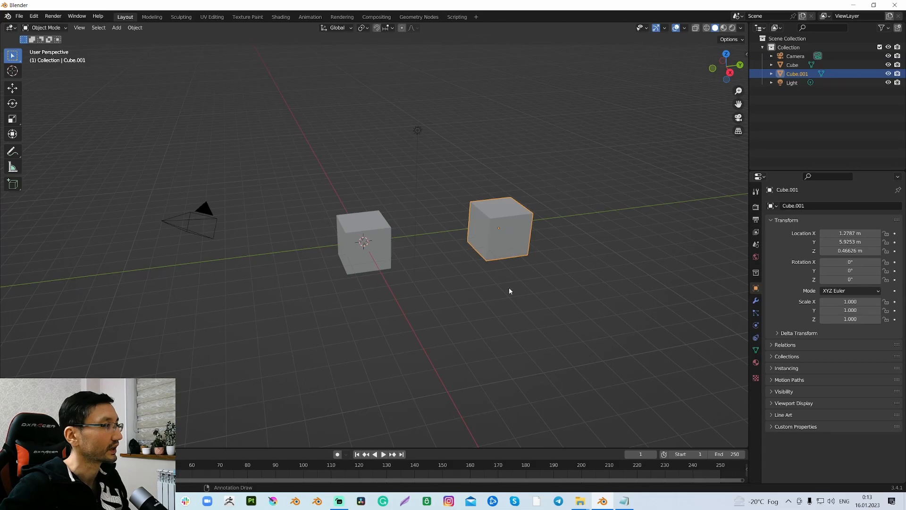
Select the original cube and its copy in turn and orbit around each to test selection-based orbiting
{"action": "left_click", "coordinate": [372, 258]}
{"action": "middle_click_drag", "start_coordinate": [403, 299], "coordinate": [416, 285]}
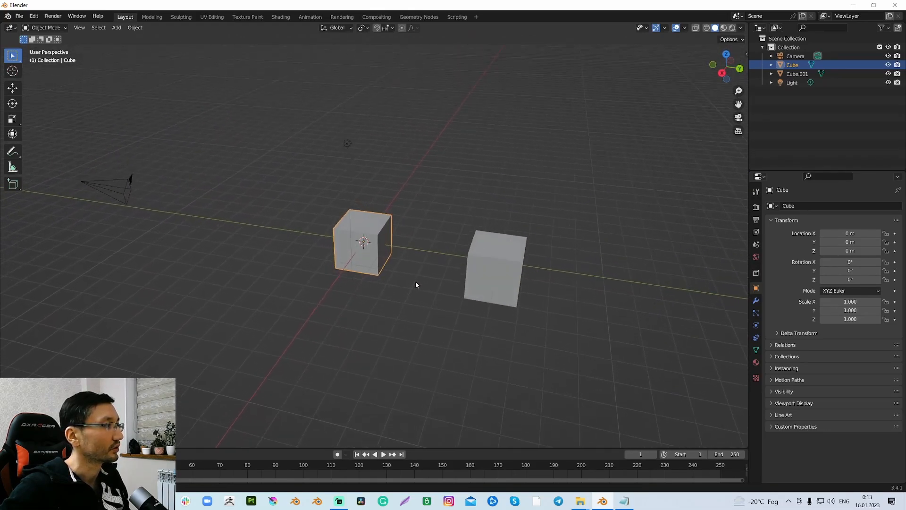
{"action": "left_click", "coordinate": [501, 277]}
{"action": "middle_click_drag", "start_coordinate": [513, 312], "coordinate": [482, 306]}
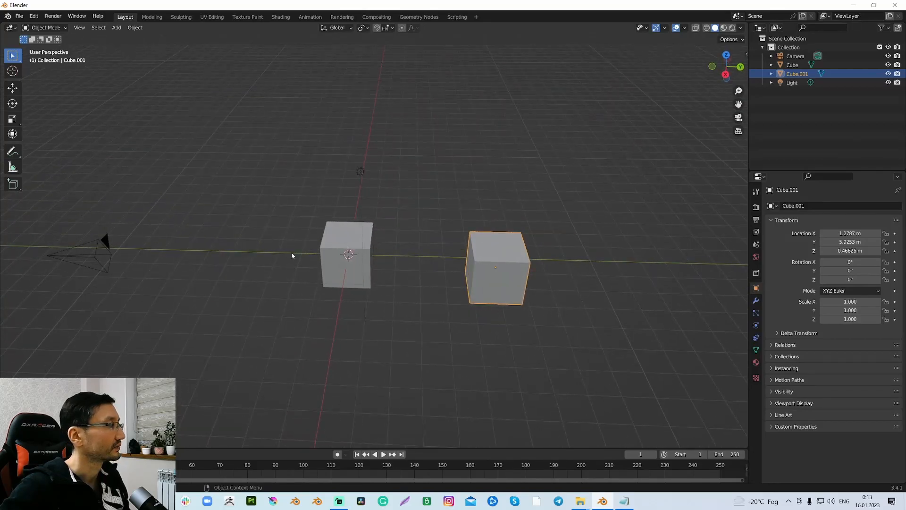
Duplicate the original cube to about X -1.67, Y -7.05, Z 3.21 m, and that copy to about X -4.28, Y 10.10, Z 5.34 m
{"action": "left_click", "coordinate": [360, 258]}
{"action": "left_click", "coordinate": [332, 242]}
{"action": "key", "text": "shift+d"}
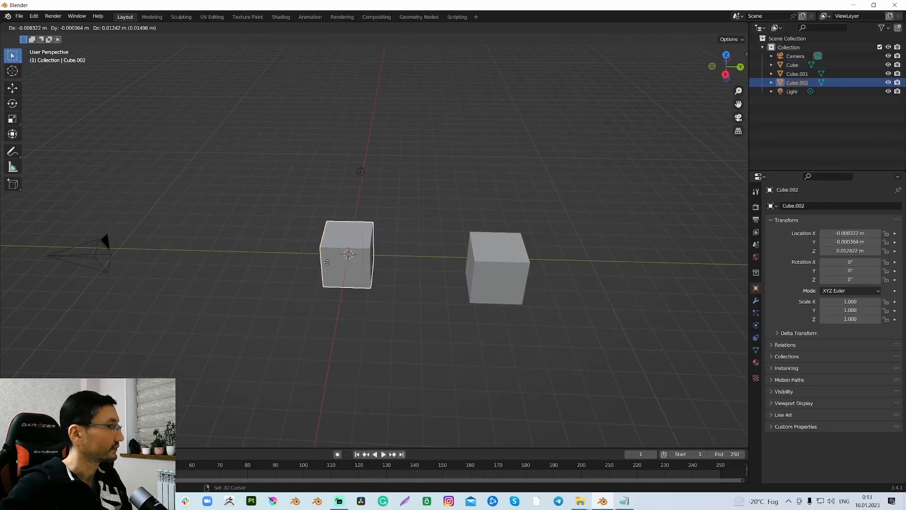
{"action": "left_click", "coordinate": [182, 196]}
{"action": "left_click", "coordinate": [250, 238]}
{"action": "left_click", "coordinate": [177, 163]}
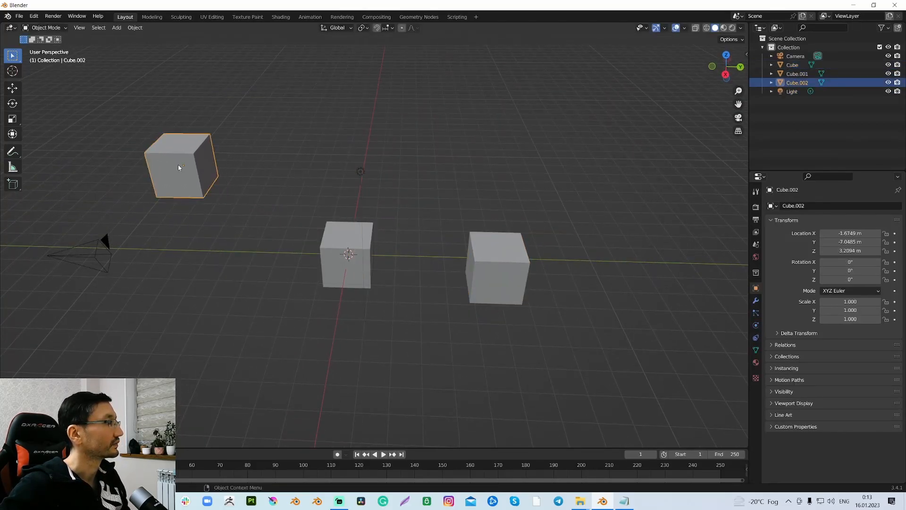
{"action": "key", "text": "shift+d"}
{"action": "left_click", "coordinate": [620, 151]}
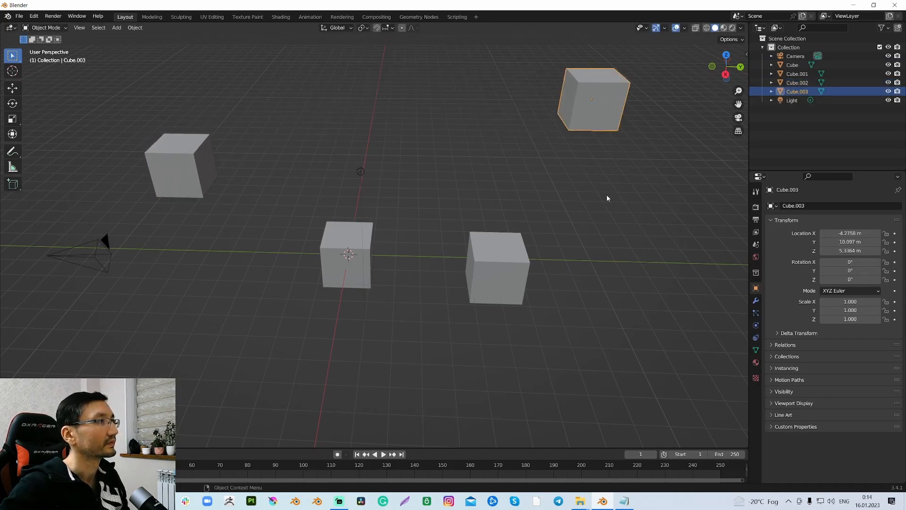
Examine how the view orbits around different selected cubes spread across the scene
{"action": "middle_click_drag", "start_coordinate": [585, 132], "coordinate": [608, 233]}
{"action": "left_click", "coordinate": [625, 263]}
{"action": "middle_click_drag", "start_coordinate": [626, 262], "coordinate": [562, 297]}
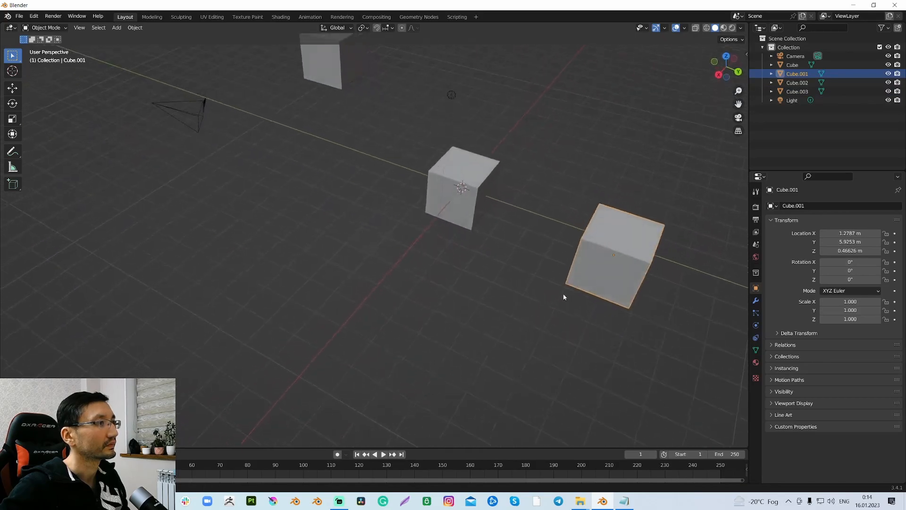
{"action": "left_click", "coordinate": [458, 200]}
{"action": "middle_click_drag", "start_coordinate": [457, 200], "coordinate": [304, 225]}
{"action": "left_click", "coordinate": [668, 221]}
{"action": "middle_click_drag", "start_coordinate": [667, 222], "coordinate": [441, 215]}
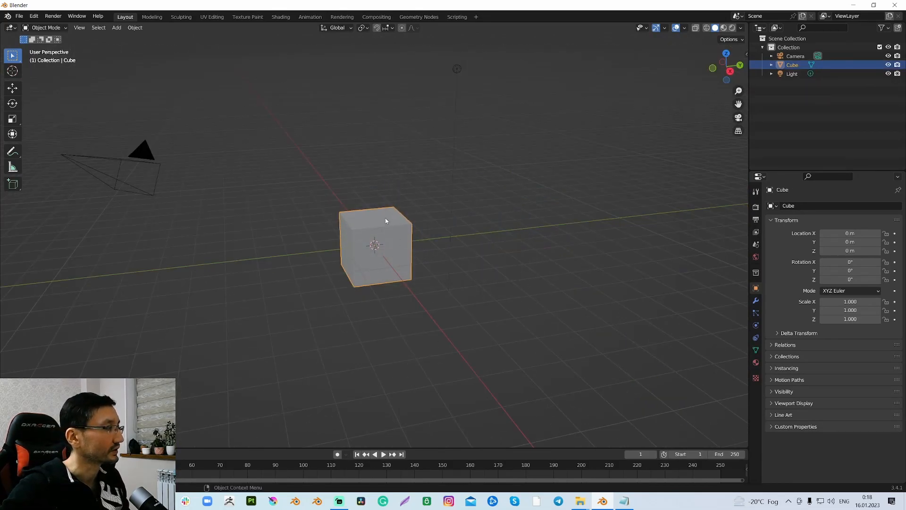
Select the light, the camera and the default cube in turn to point out the starting objects
{"action": "left_click", "coordinate": [456, 70]}
{"action": "left_click", "coordinate": [162, 195]}
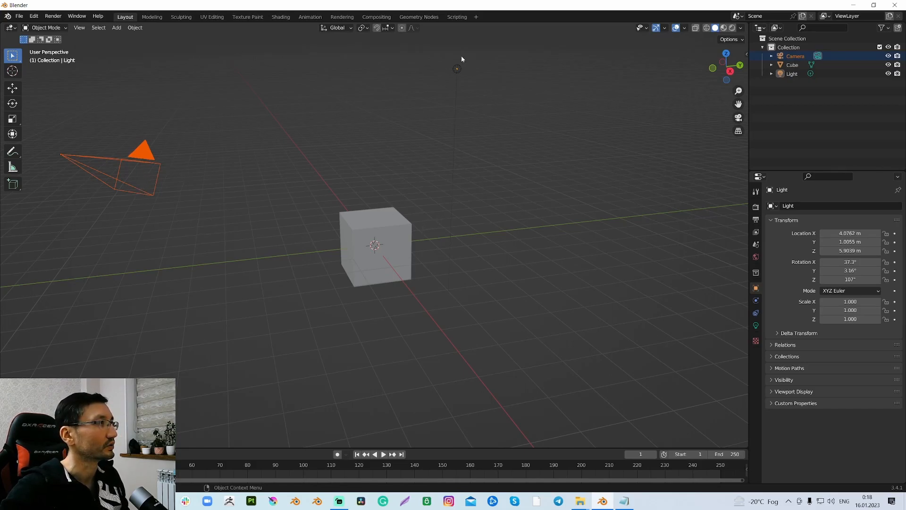
{"action": "left_click", "coordinate": [456, 69]}
{"action": "left_click", "coordinate": [398, 235]}
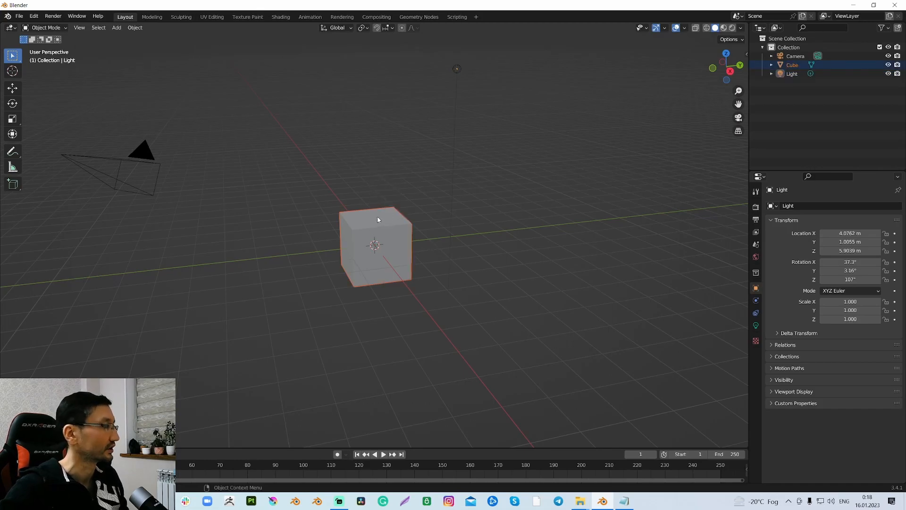
Add a mesh cube and move it to about X 1.03 m, Y 4.42 m, Z 0.45 m beside the default cube
{"action": "key", "text": "shift+a"}
{"action": "mouse_move", "coordinate": [326, 202]}
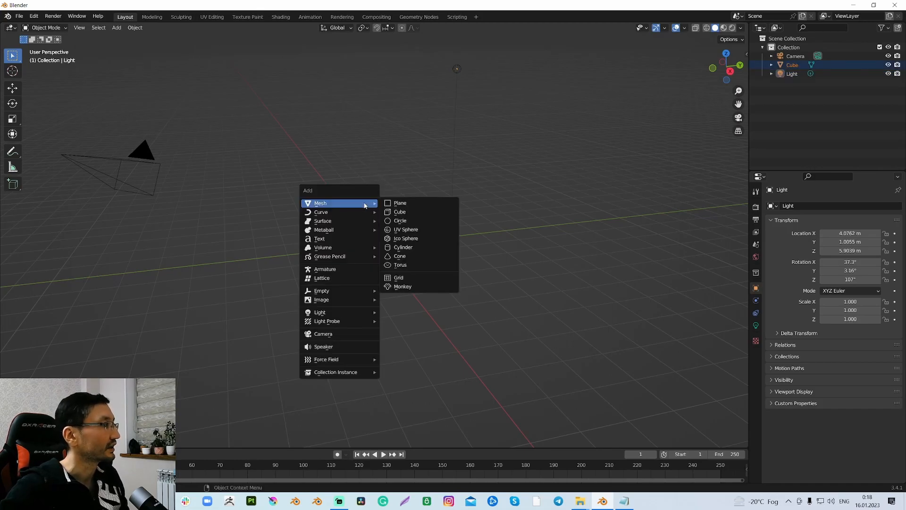
{"action": "left_click", "coordinate": [402, 215]}
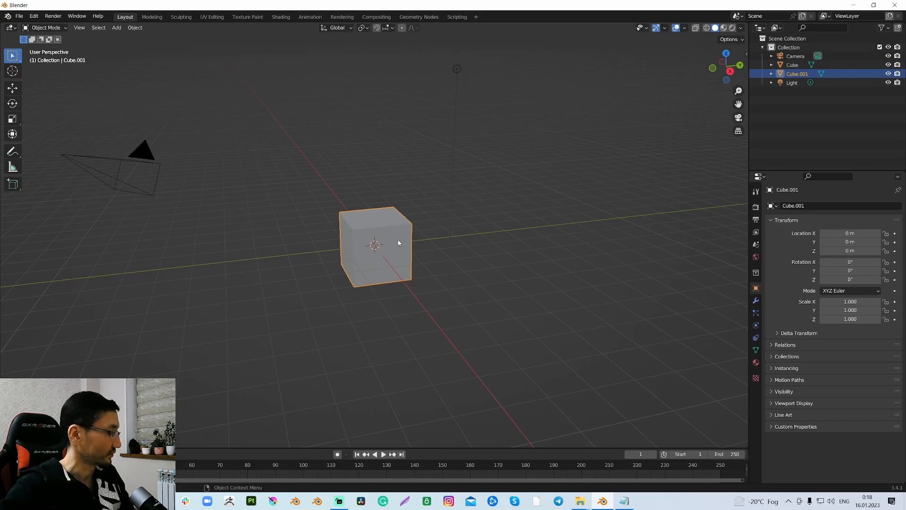
{"action": "left_click_drag", "start_coordinate": [399, 241], "coordinate": [529, 225]}
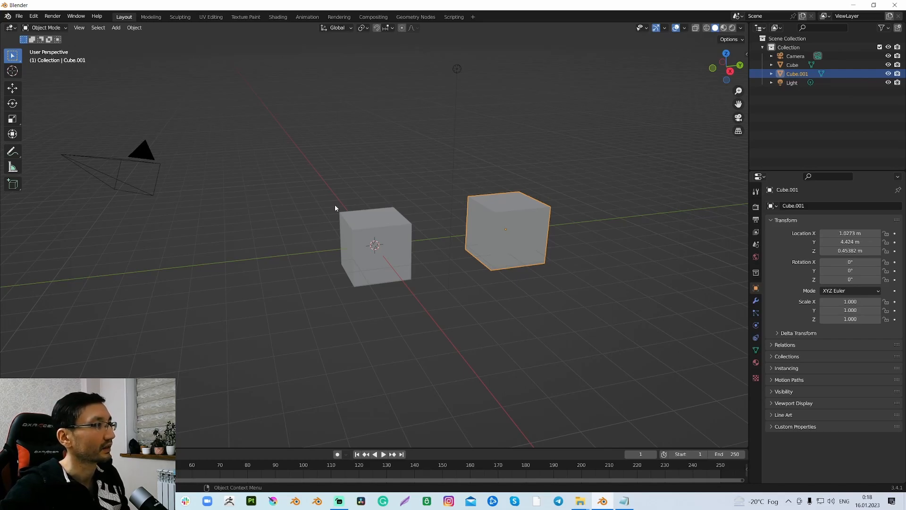
Delete all objects in the scene, including the camera and light, and save the empty scene as the startup file
{"action": "left_click_drag", "start_coordinate": [127, 56], "coordinate": [573, 291]}
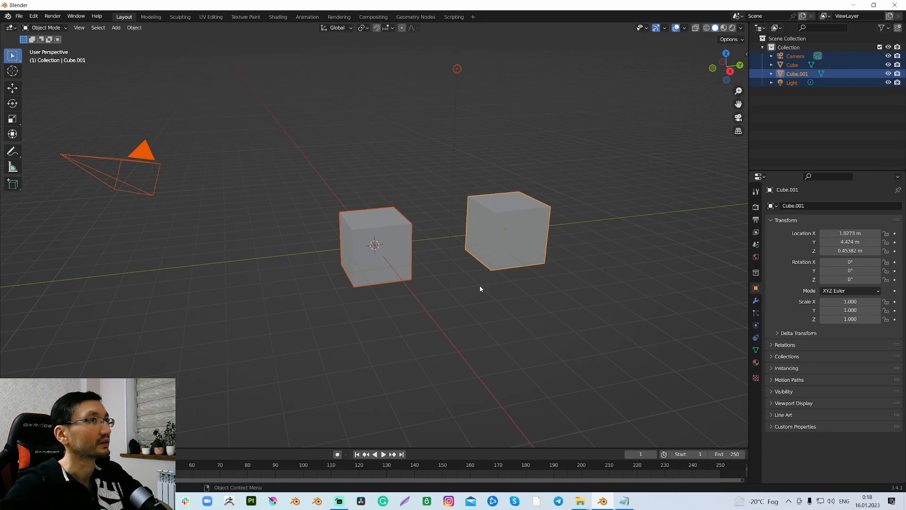
{"action": "key", "text": "Delete"}
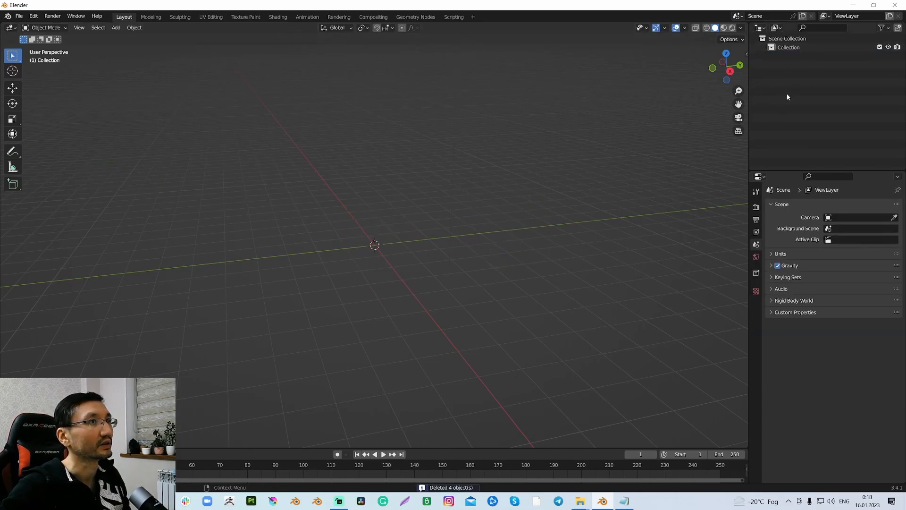
{"action": "left_click", "coordinate": [19, 16]}
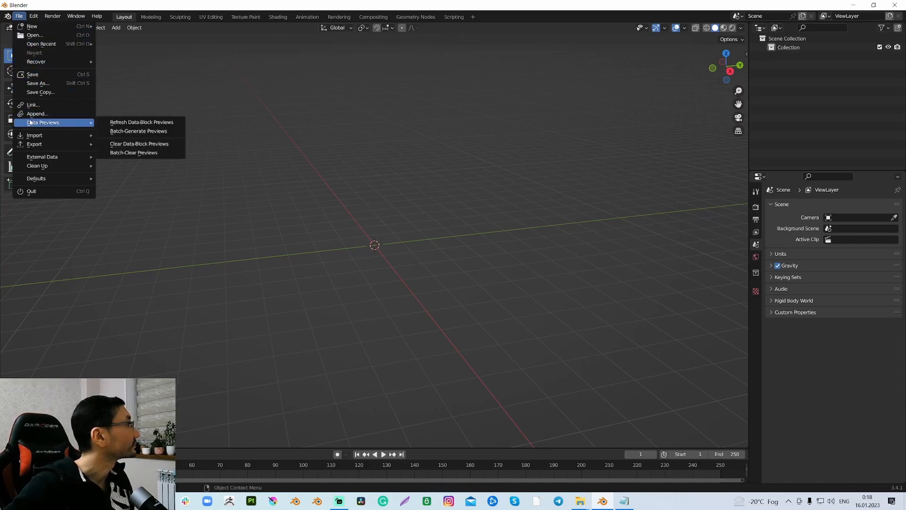
{"action": "mouse_move", "coordinate": [54, 167]}
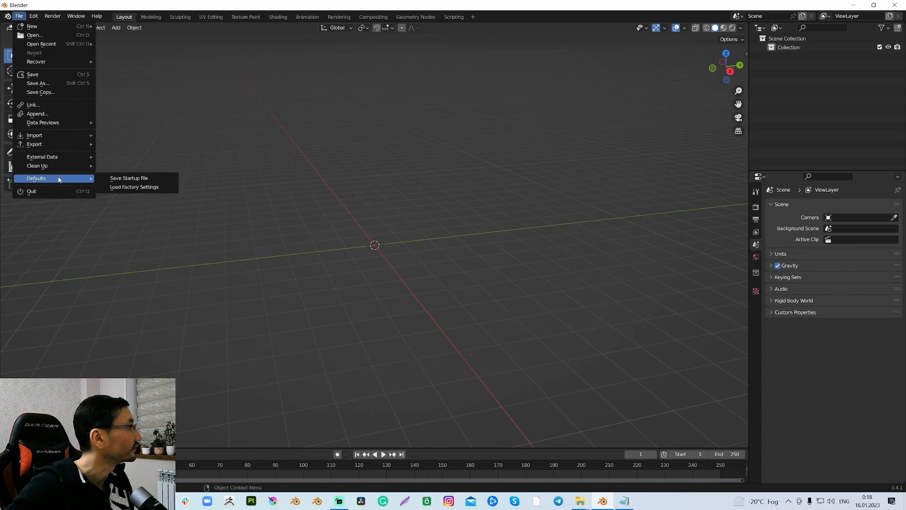
{"action": "left_click", "coordinate": [136, 179]}
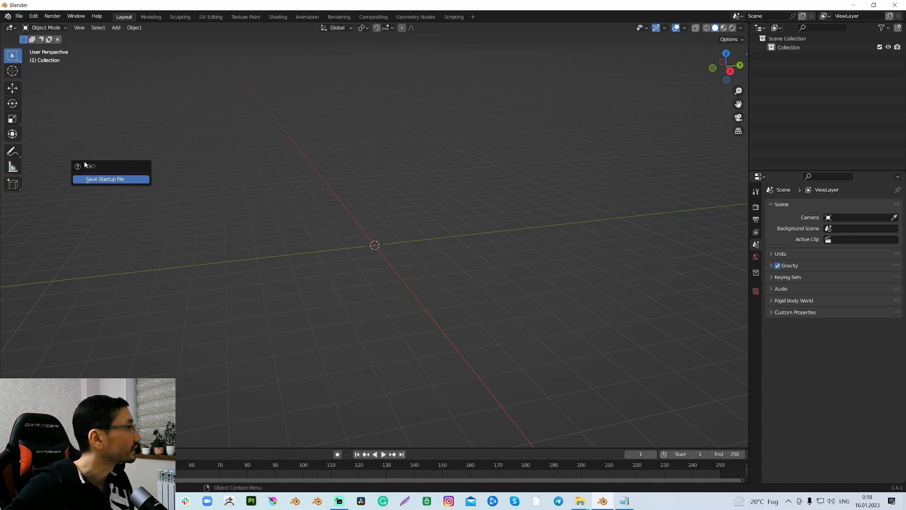
{"action": "left_click", "coordinate": [105, 181]}
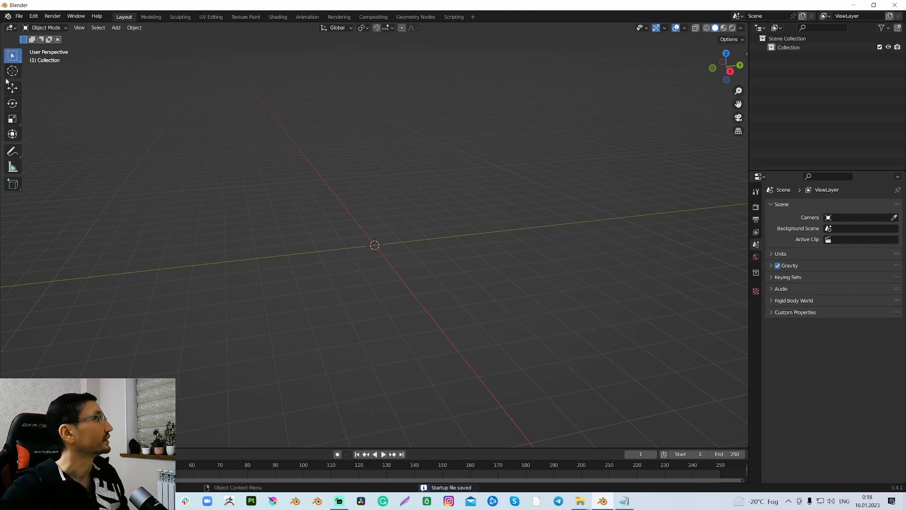
Create a new General file without saving the current changes
{"action": "left_click", "coordinate": [18, 17]}
{"action": "mouse_move", "coordinate": [32, 28]}
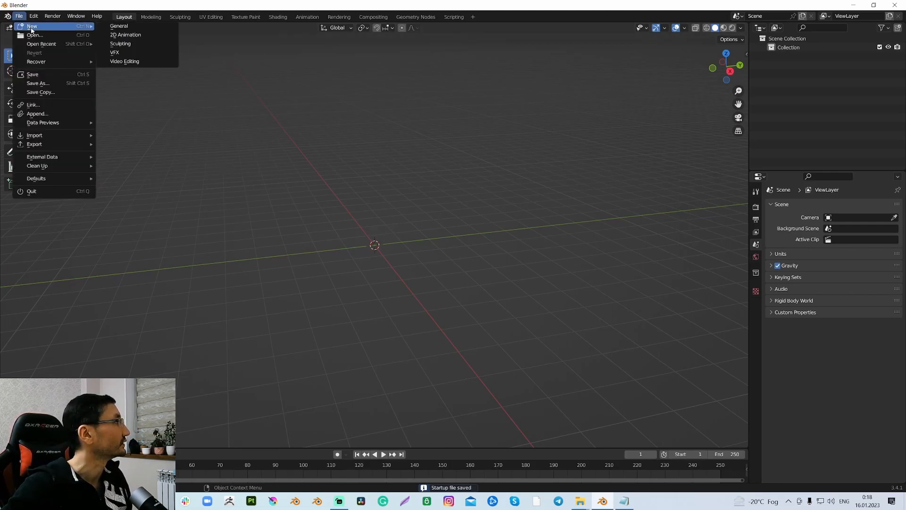
{"action": "left_click", "coordinate": [119, 27]}
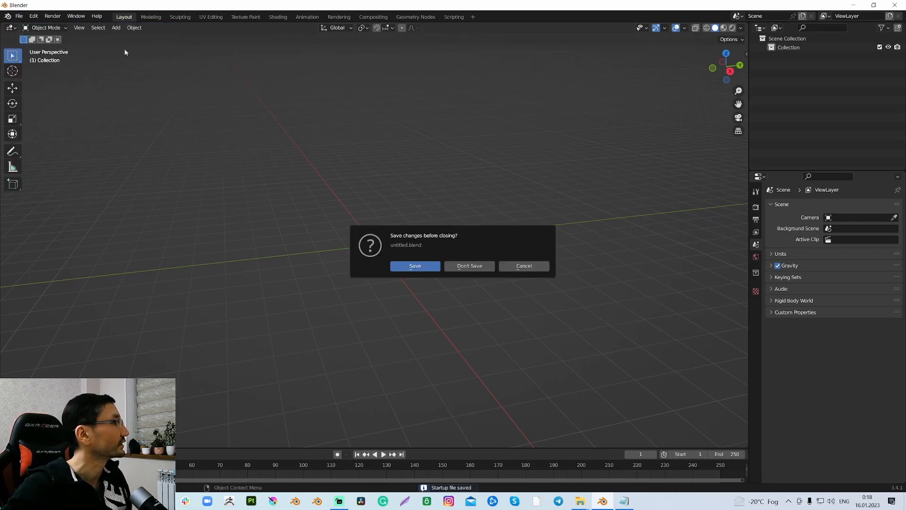
{"action": "left_click", "coordinate": [461, 265]}
Play the empty scene's animation with the current spacebar action and stop it again
{"action": "middle_click_drag", "start_coordinate": [454, 273], "coordinate": [474, 243]}
{"action": "middle_click_drag", "start_coordinate": [476, 296], "coordinate": [460, 249]}
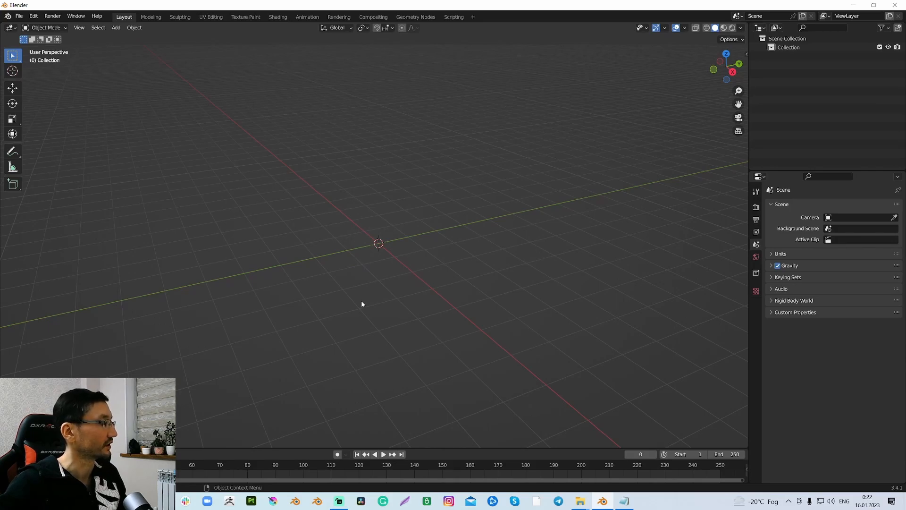
{"action": "key", "text": "space"}
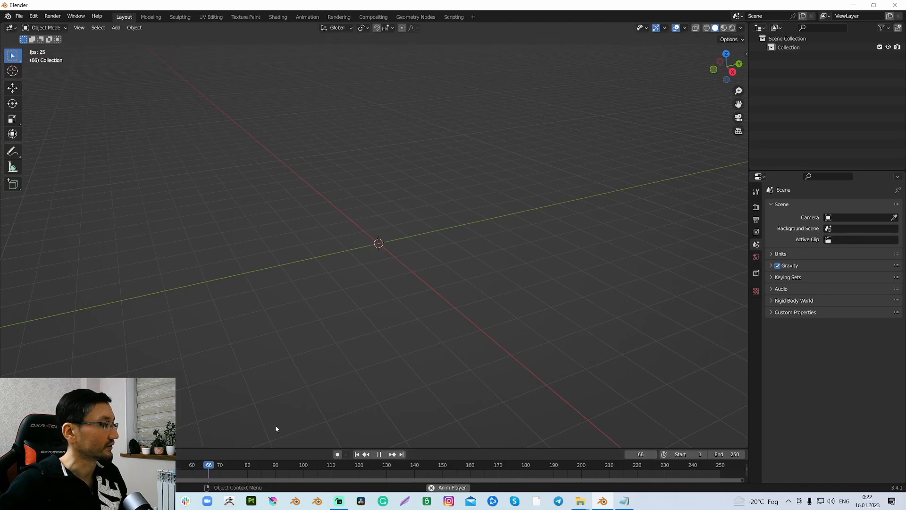
{"action": "key", "text": "space"}
{"action": "left_click", "coordinate": [253, 467]}
{"action": "key", "text": "Escape"}
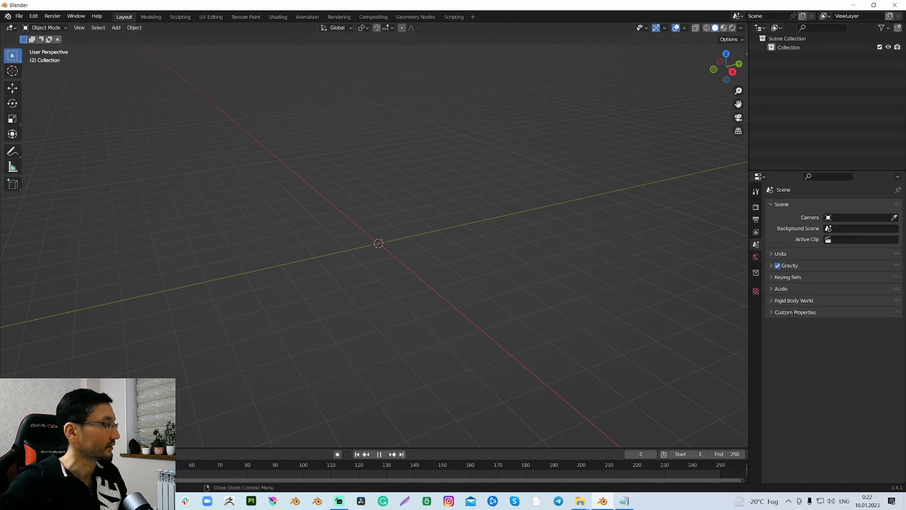
Set the Spacebar Action to Search in the keymap preferences and close the preferences window
{"action": "left_click", "coordinate": [34, 16]}
{"action": "left_click", "coordinate": [53, 142]}
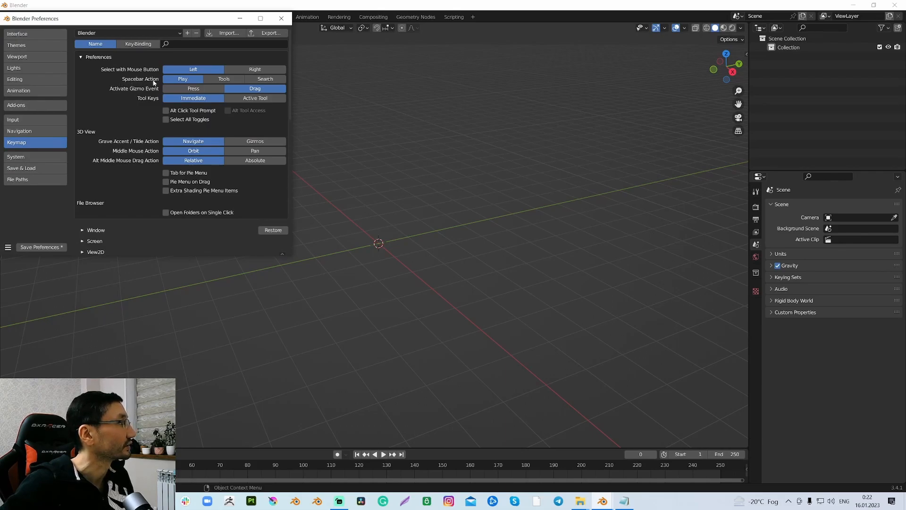
{"action": "left_click", "coordinate": [261, 79]}
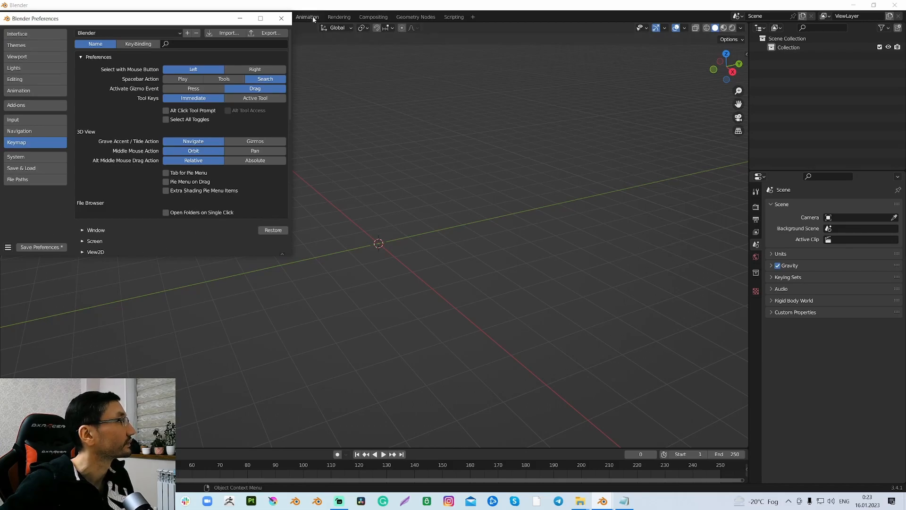
{"action": "left_click", "coordinate": [281, 18]}
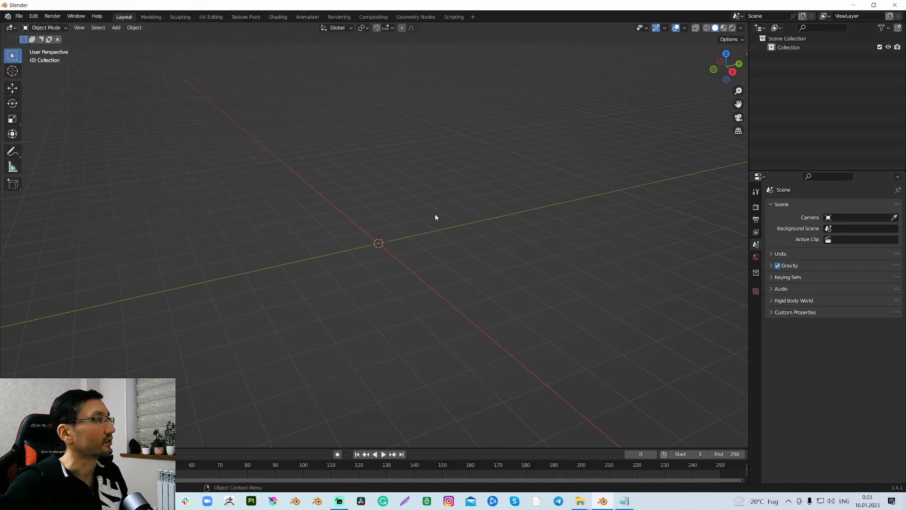
Add a mesh cube to the empty scene by searching the commands for "cube"
{"action": "key", "text": "space"}
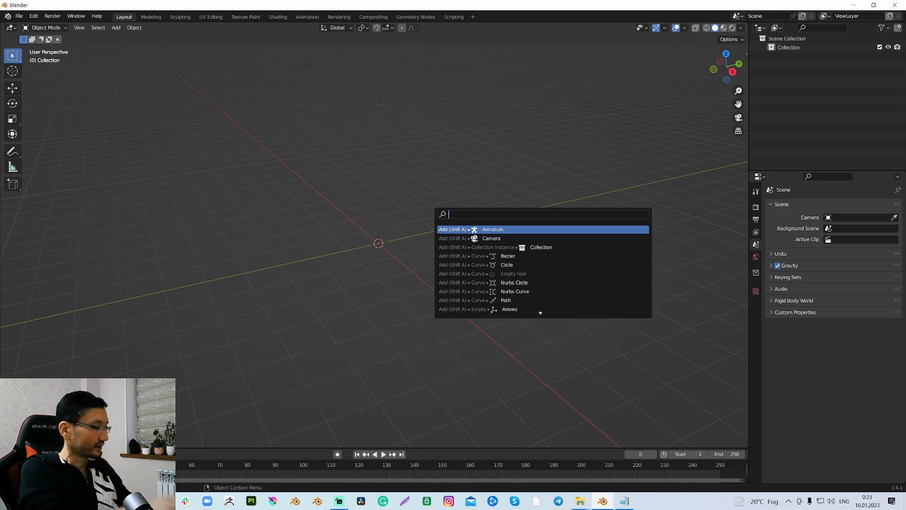
{"action": "type", "text": "cube"}
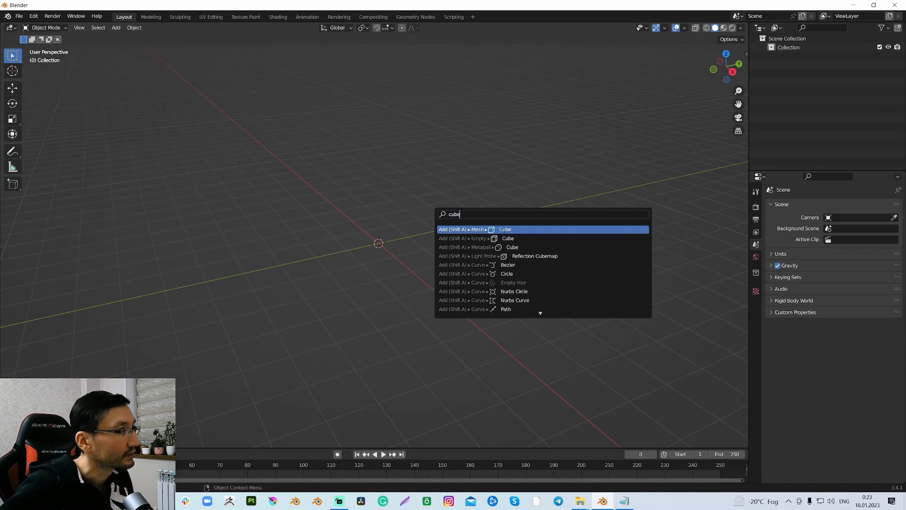
{"action": "key", "text": "Return"}
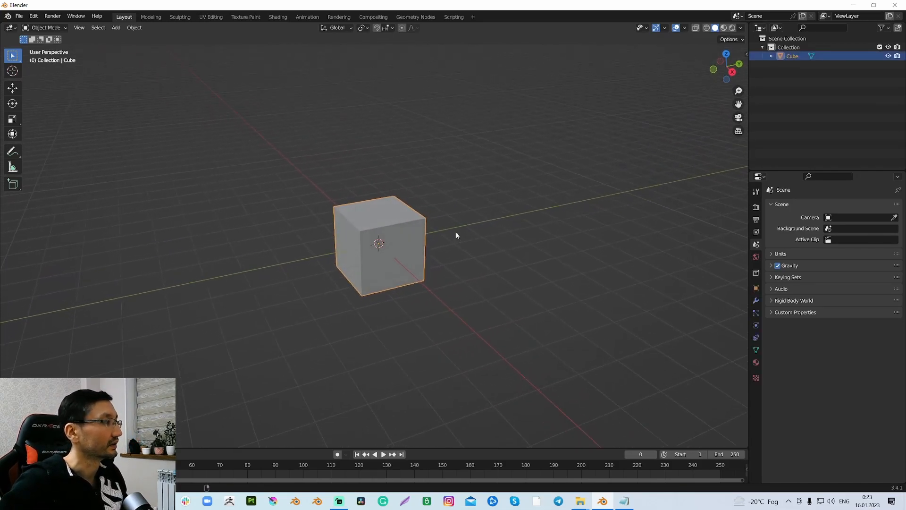
Add a mesh cylinder by searching the commands for "cyl" and move it beside the cube along the Y axis
{"action": "key", "text": "F3"}
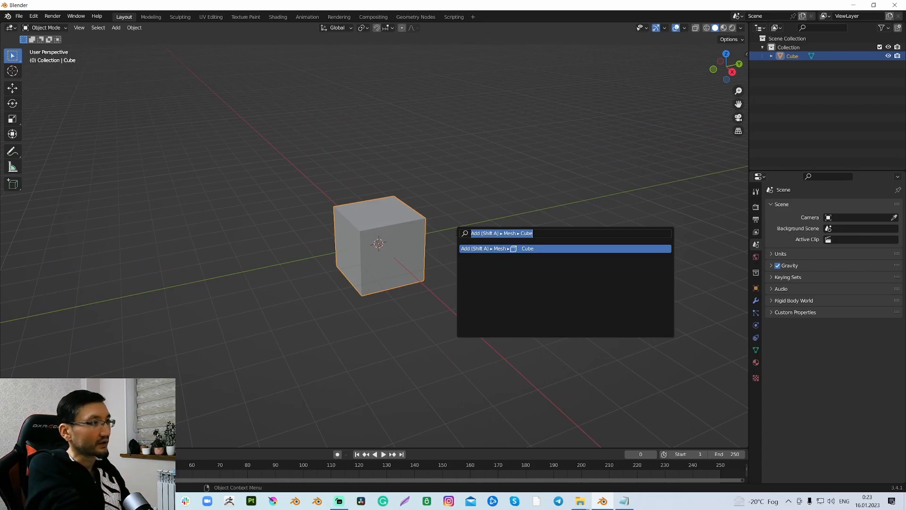
{"action": "type", "text": "cyl"}
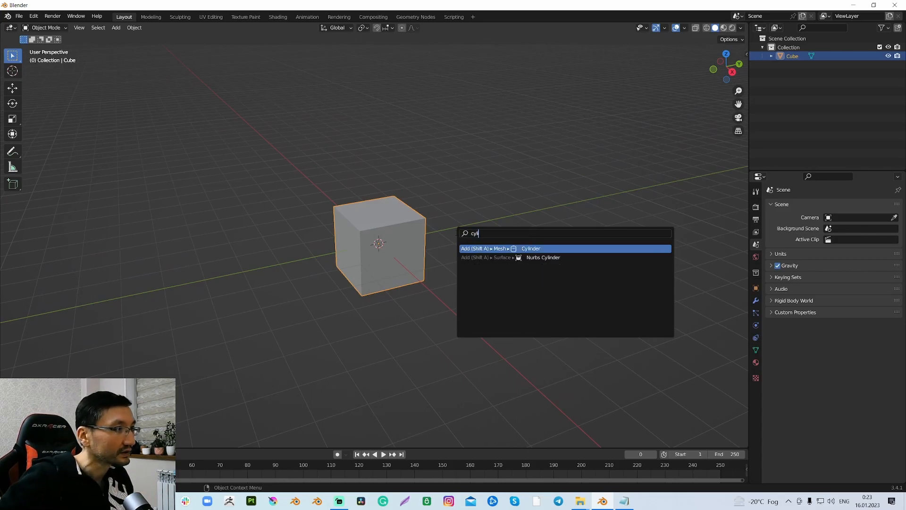
{"action": "key", "text": "Return"}
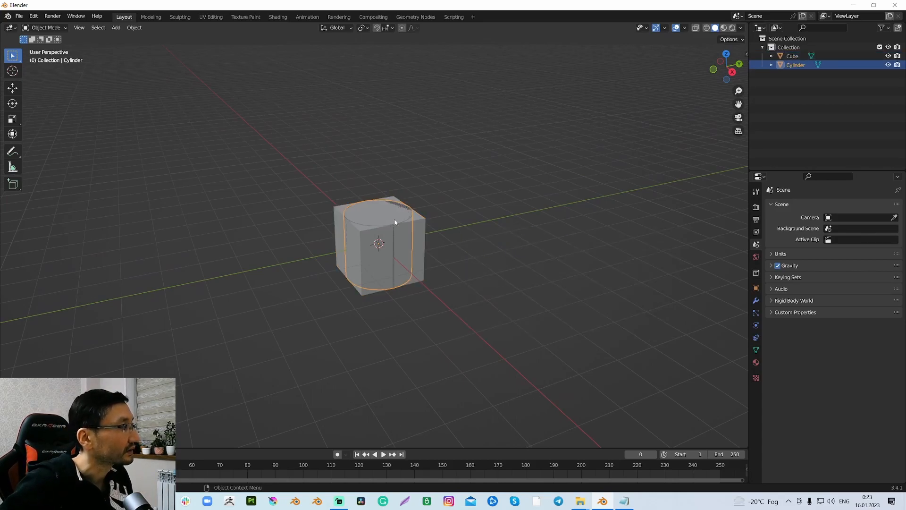
{"action": "key", "text": "g"}
{"action": "left_click", "coordinate": [551, 192]}
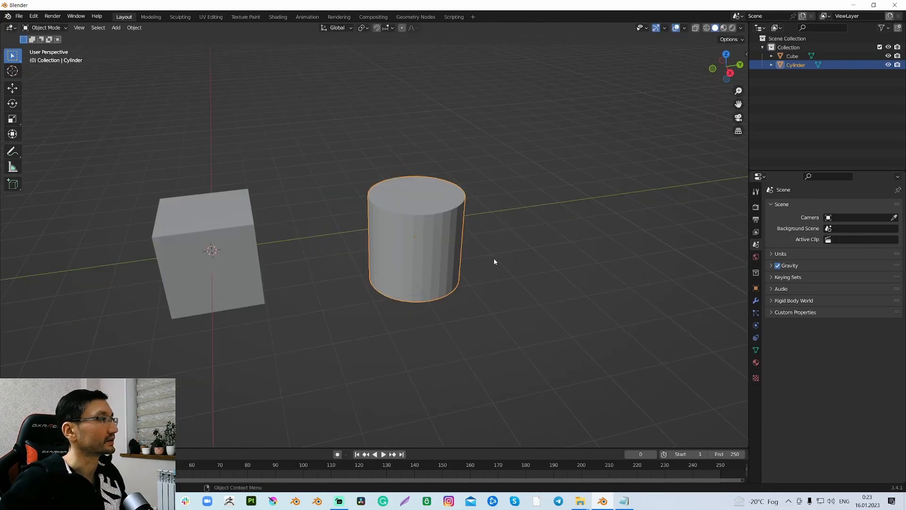
Delete the cylinder's top face in Edit Mode with face selection
{"action": "key", "text": "Tab"}
{"action": "key", "text": "3"}
{"action": "left_click", "coordinate": [420, 197]}
{"action": "scroll", "coordinate": [493, 198], "scroll_direction": "up", "scroll_amount": 5}
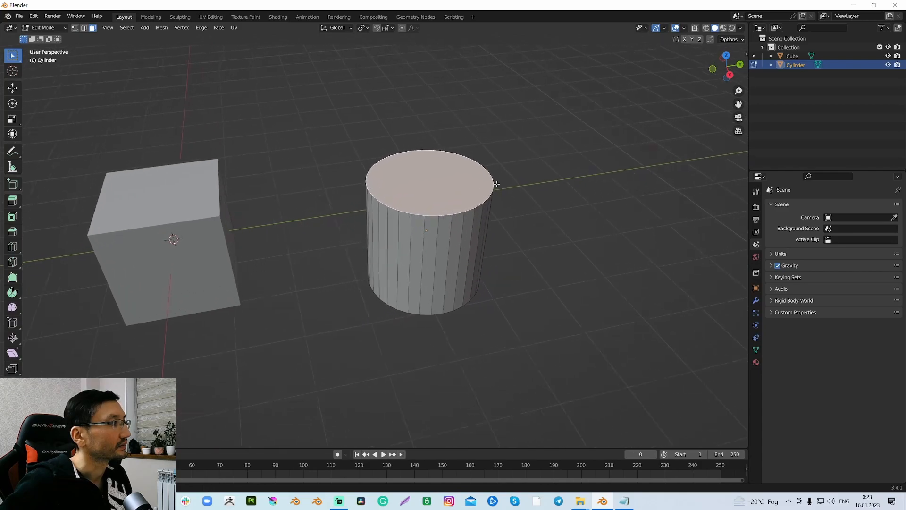
{"action": "middle_click_drag", "start_coordinate": [510, 192], "coordinate": [508, 183]}
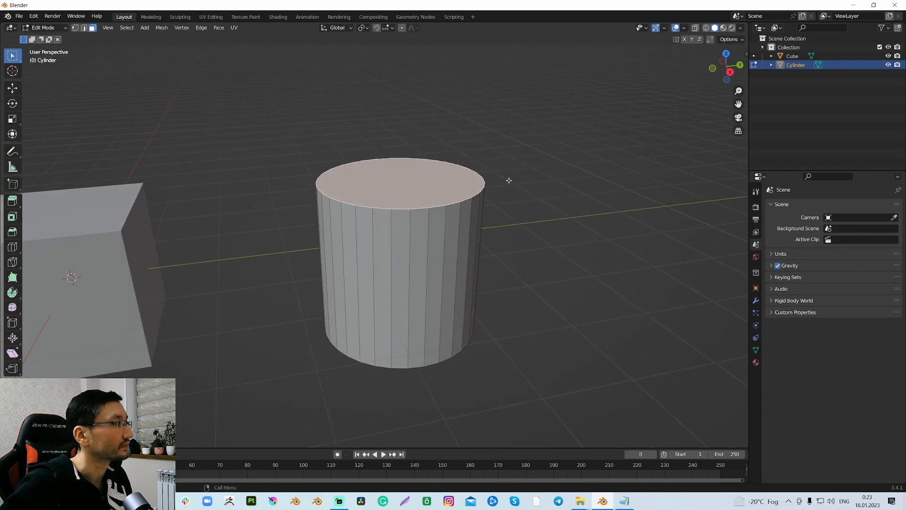
{"action": "key", "text": "x"}
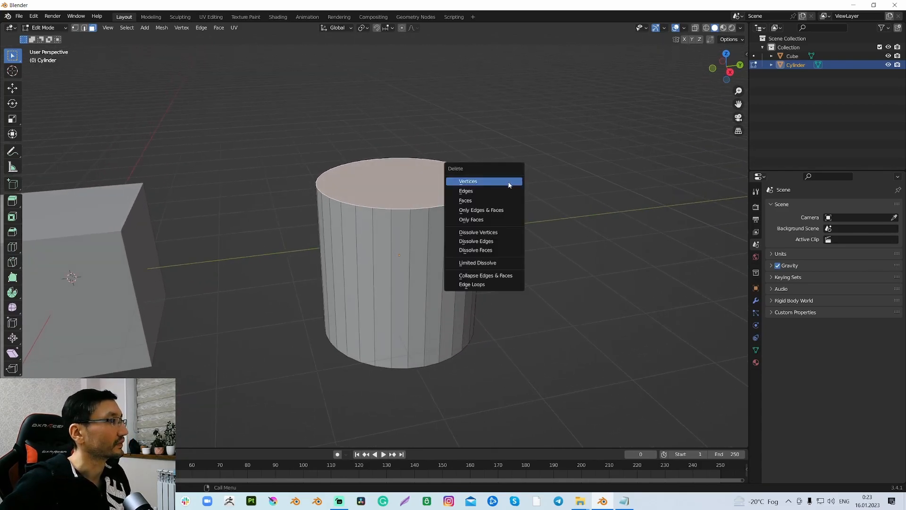
{"action": "left_click", "coordinate": [497, 200]}
{"action": "middle_click_drag", "start_coordinate": [489, 203], "coordinate": [456, 195]}
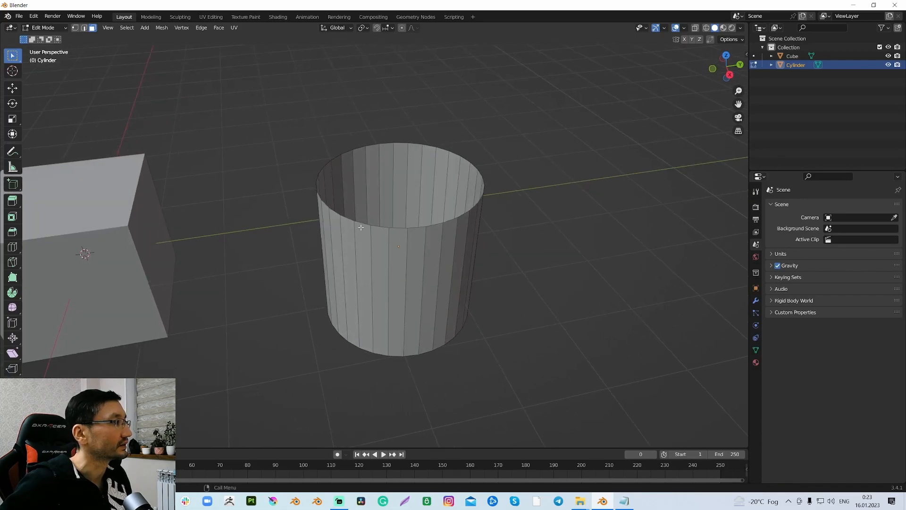
Select two edges on the cylinder's open rim and connect them by searching "br" for Bridge Edge Loops
{"action": "left_click", "coordinate": [321, 172]}
{"action": "key", "text": "2"}
{"action": "left_click", "coordinate": [325, 168]}
{"action": "key", "text": "alt+a"}
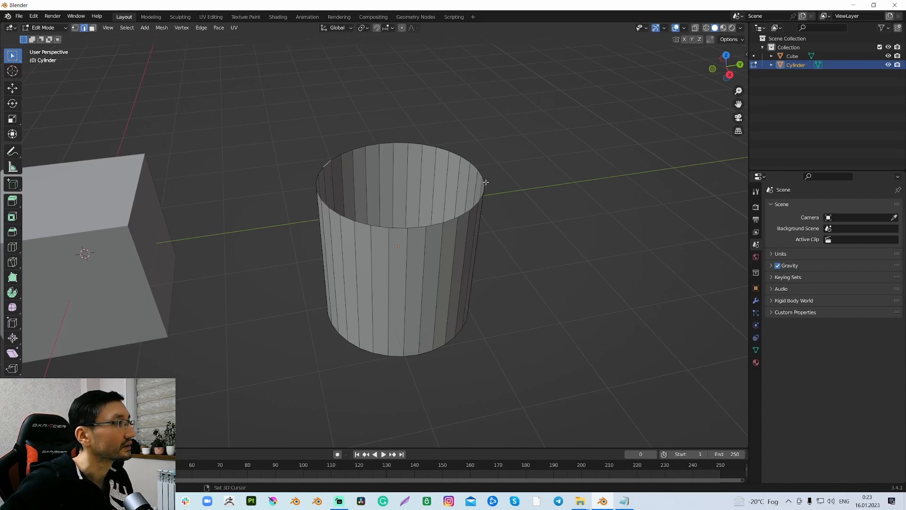
{"action": "middle_click_drag", "start_coordinate": [484, 182], "coordinate": [510, 192]}
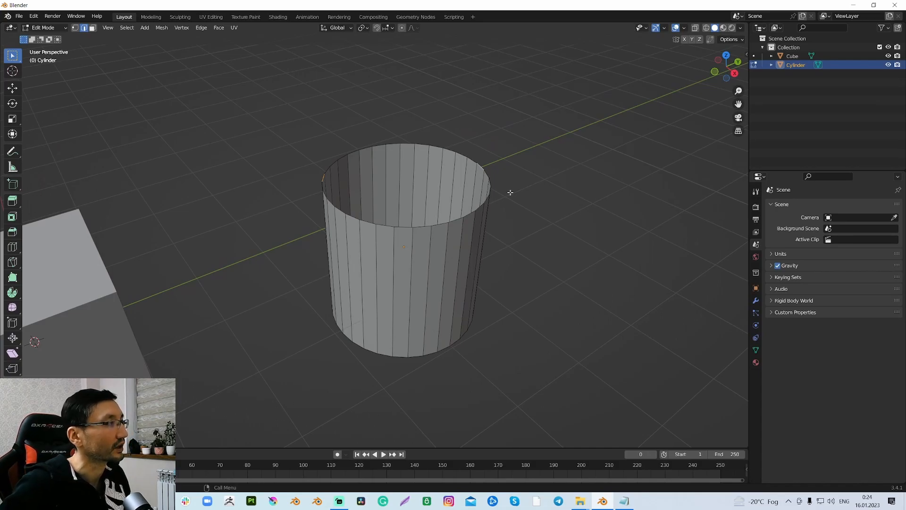
{"action": "key", "text": "F3"}
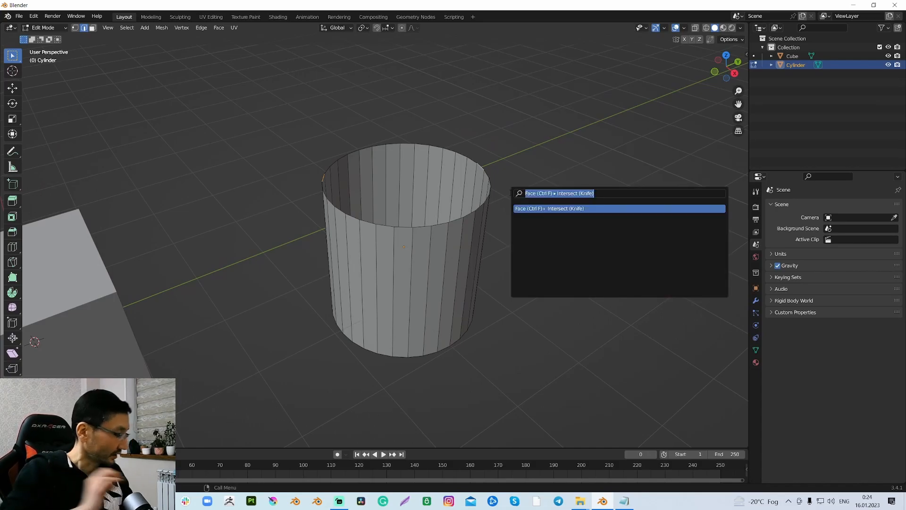
{"action": "type", "text": "br"}
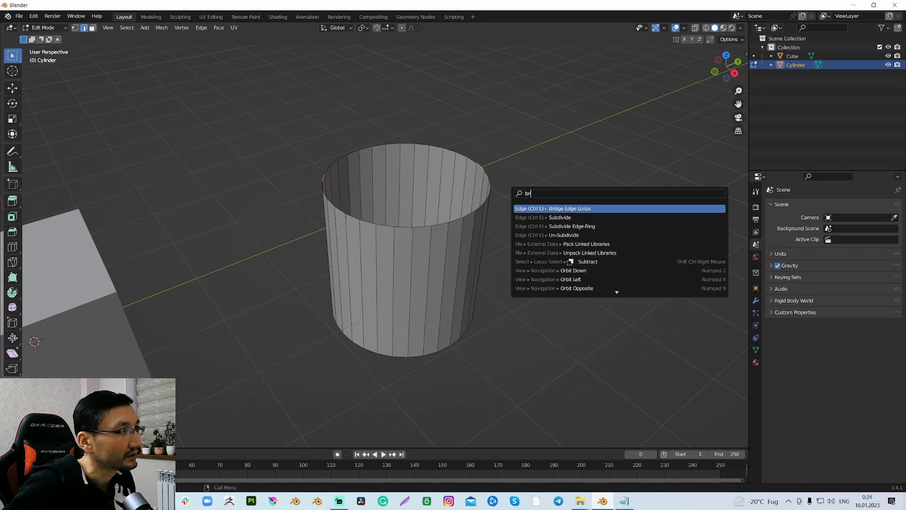
{"action": "left_click", "coordinate": [568, 208]}
Return to Object Mode and delete the cylinder, keeping only the cube
{"action": "middle_click_drag", "start_coordinate": [522, 204], "coordinate": [483, 169]}
{"action": "scroll", "coordinate": [510, 222], "scroll_direction": "down", "scroll_amount": 3}
{"action": "middle_click_drag", "start_coordinate": [510, 222], "coordinate": [490, 208]}
{"action": "key", "text": "Tab"}
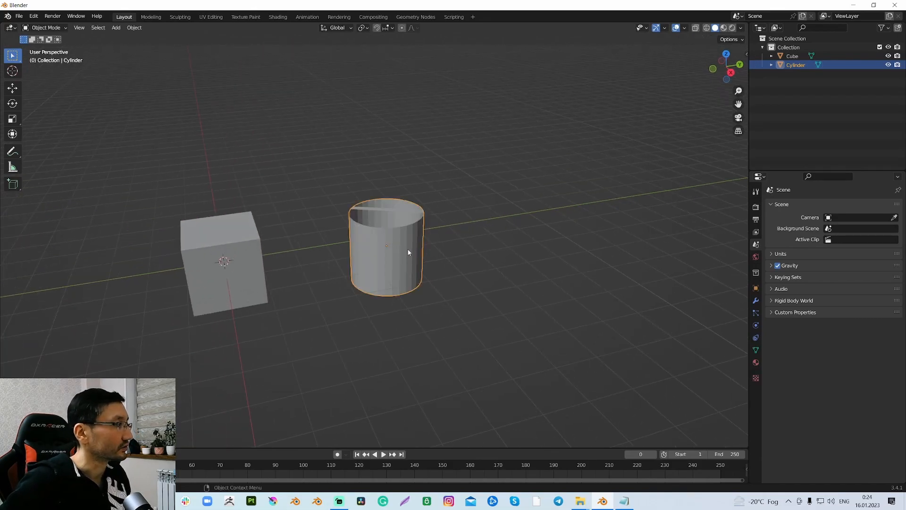
{"action": "key", "text": "Delete"}
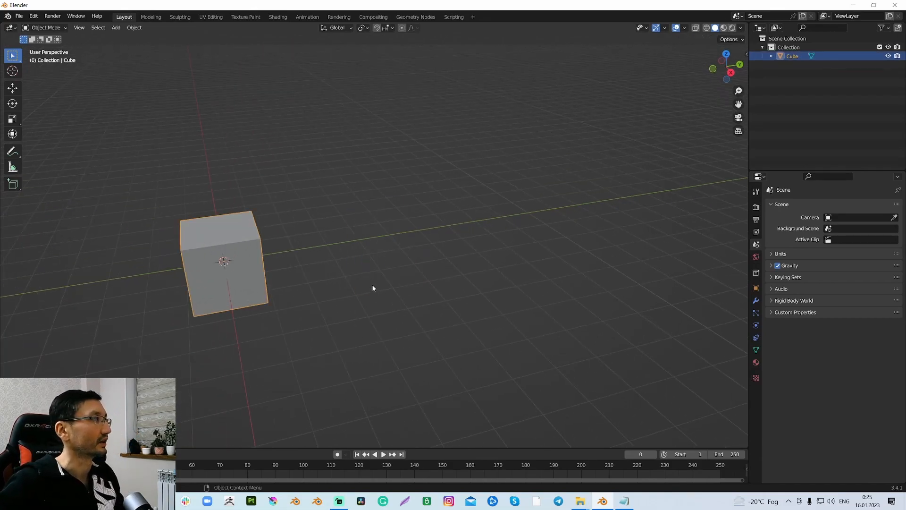
Create a new material for the cube in the Shading workspace
{"action": "left_click", "coordinate": [278, 17]}
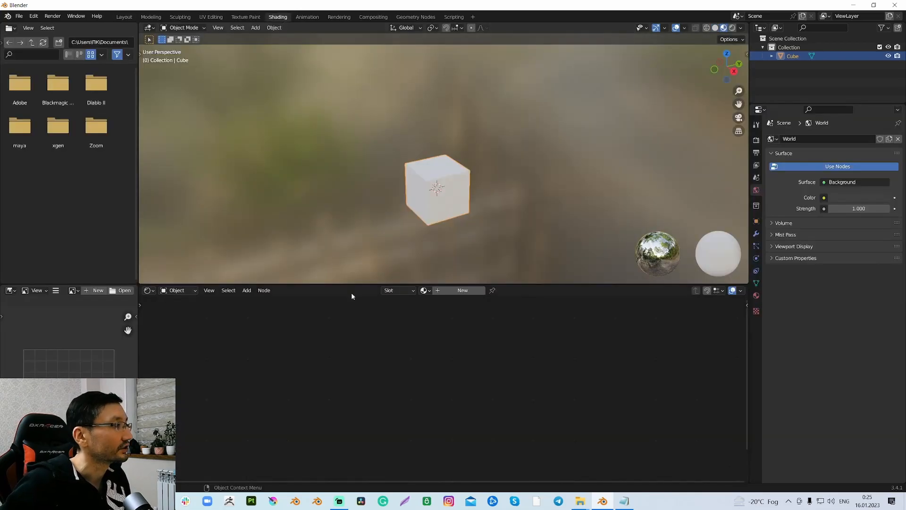
{"action": "left_click", "coordinate": [756, 295]}
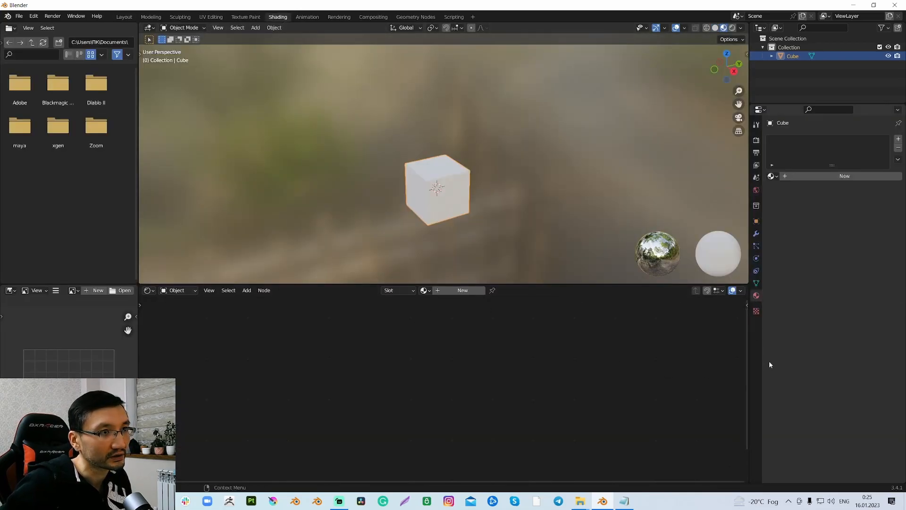
{"action": "left_click", "coordinate": [805, 178]}
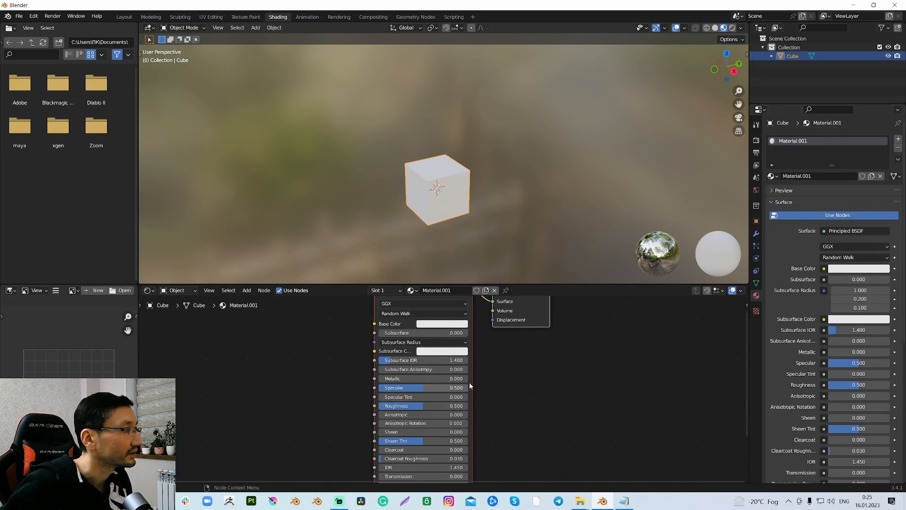
Add a Mix Color node by searching for "color" and connect its Result to the Base Color of the Principled BSDF
{"action": "scroll", "coordinate": [489, 376], "scroll_direction": "down", "scroll_amount": 5}
{"action": "key", "text": "F3"}
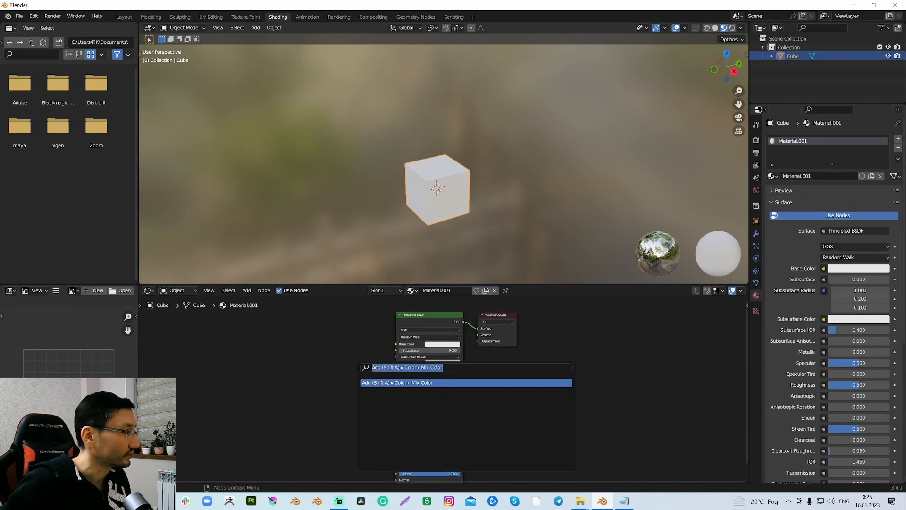
{"action": "type", "text": "color"}
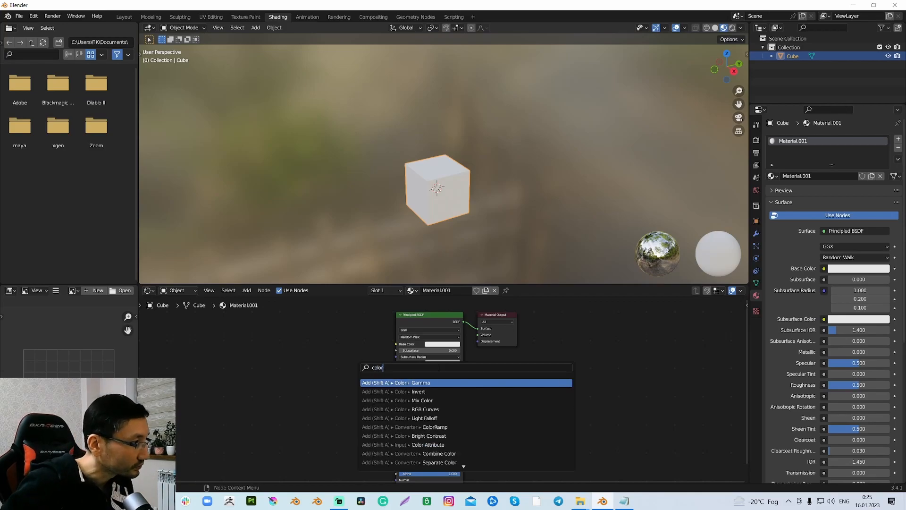
{"action": "key", "text": "Down"}
{"action": "key", "text": "Down"}
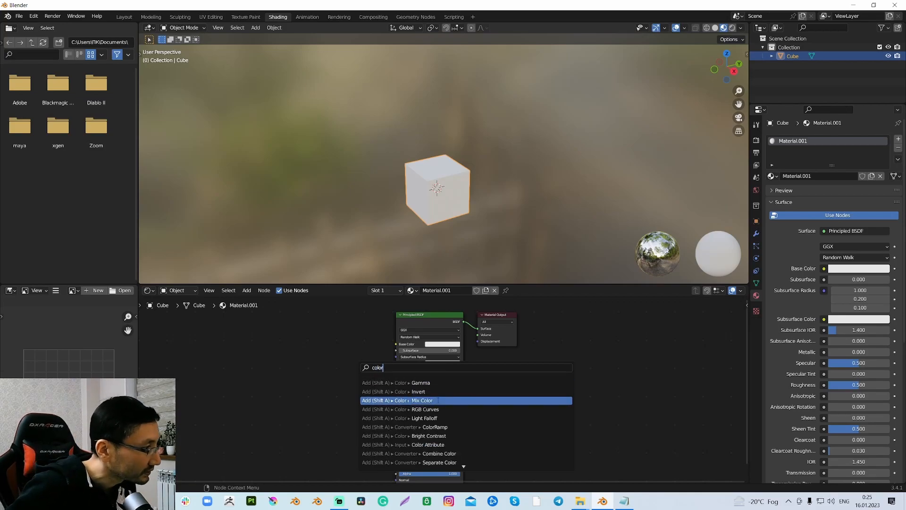
{"action": "key", "text": "Return"}
{"action": "left_click", "coordinate": [278, 351]}
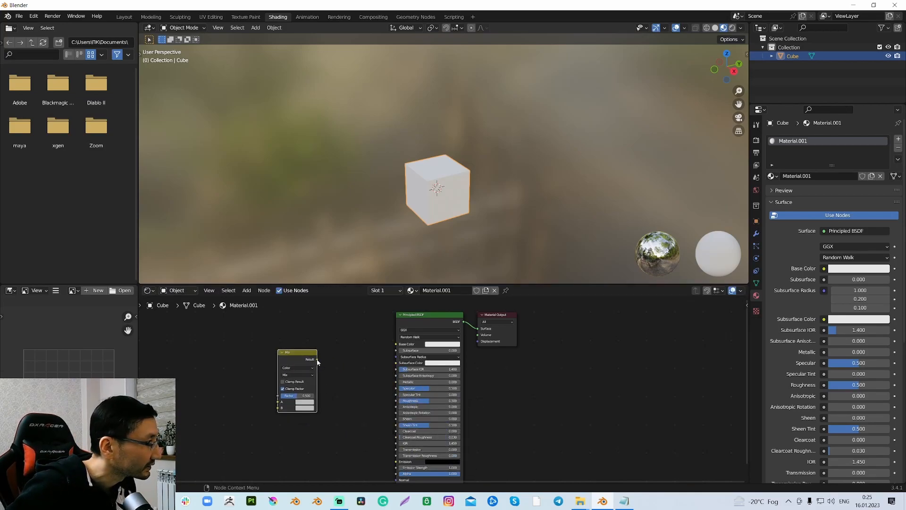
{"action": "left_click_drag", "start_coordinate": [317, 359], "coordinate": [396, 343]}
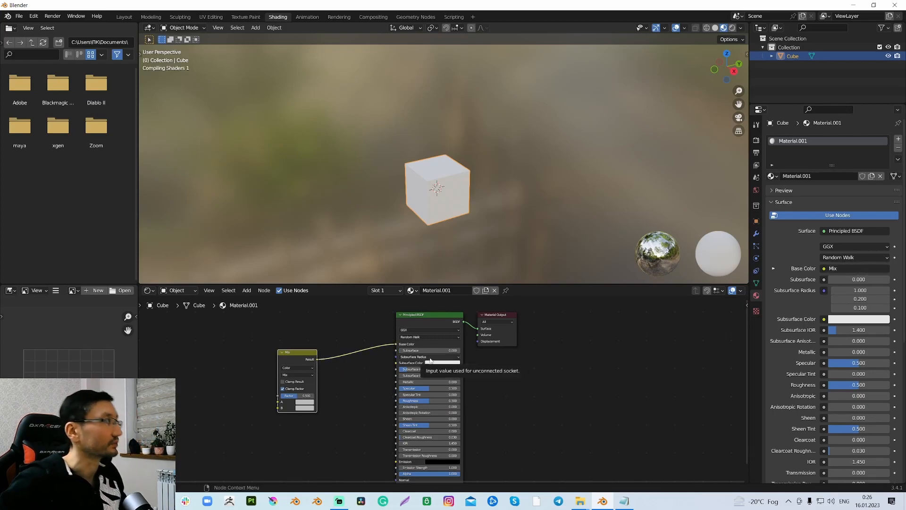
Return to the Layout workspace, duplicate the cube twice in a row along the Y axis, and select the original cube
{"action": "left_click", "coordinate": [124, 17]}
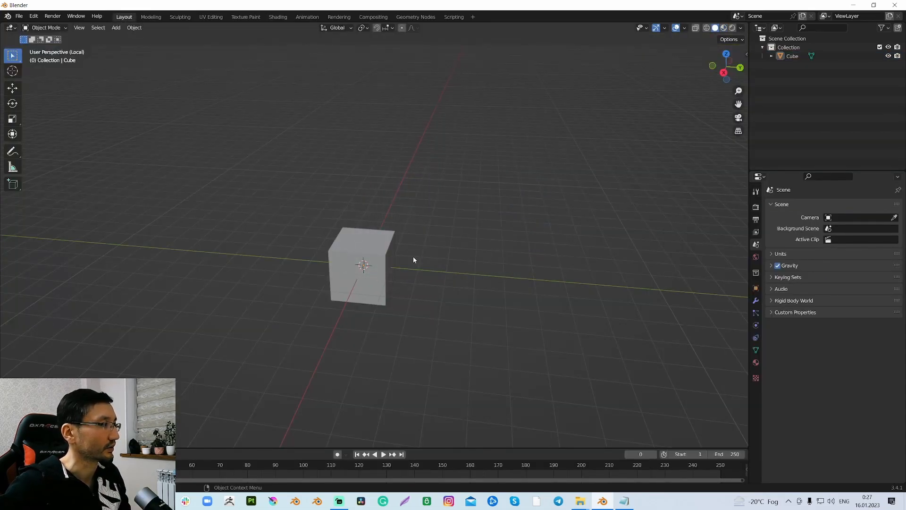
{"action": "left_click", "coordinate": [388, 247]}
{"action": "key", "text": "shift+d"}
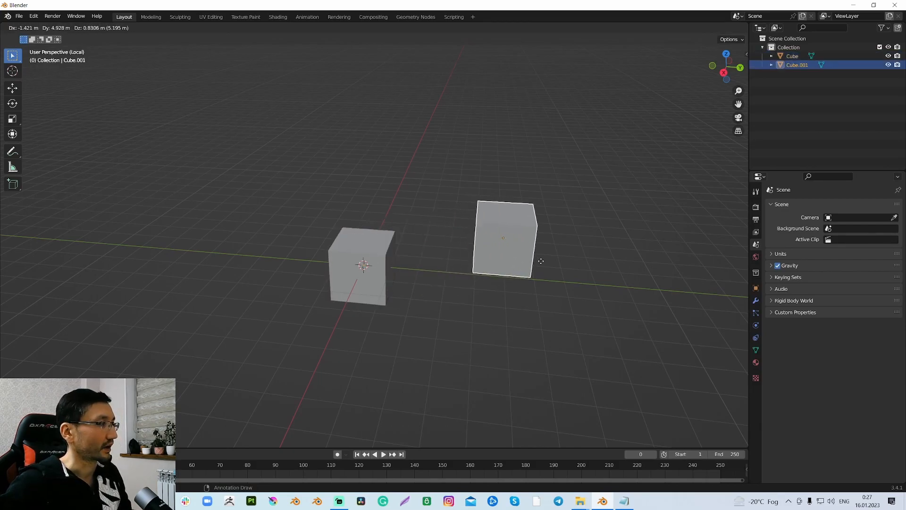
{"action": "left_click", "coordinate": [538, 271]}
{"action": "key", "text": "shift+d"}
{"action": "left_click", "coordinate": [676, 264]}
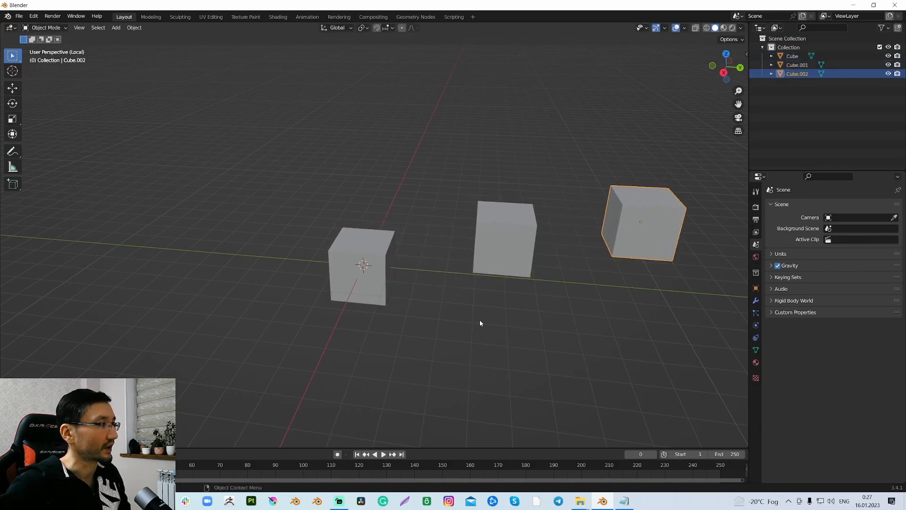
{"action": "left_click", "coordinate": [380, 250]}
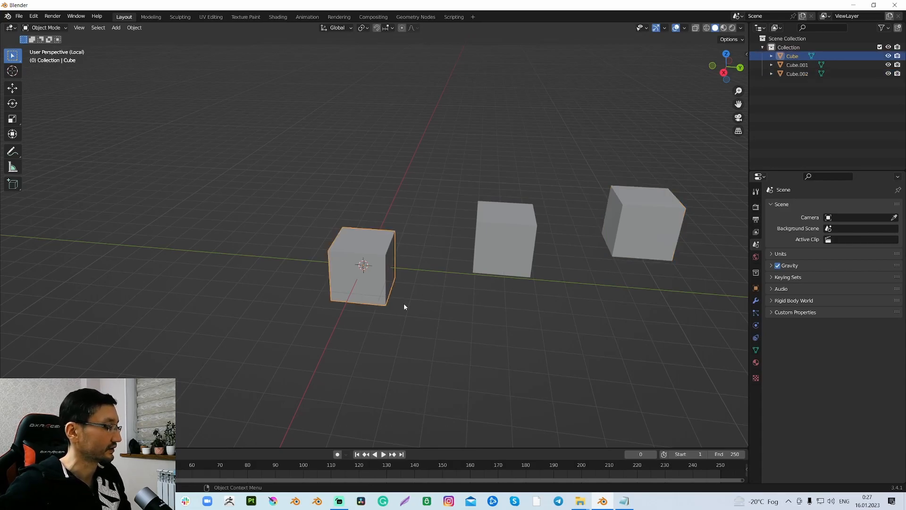
Toggle local view on and off for the selected original cube to examine how the view reframes
{"action": "key", "text": "KP_Divide"}
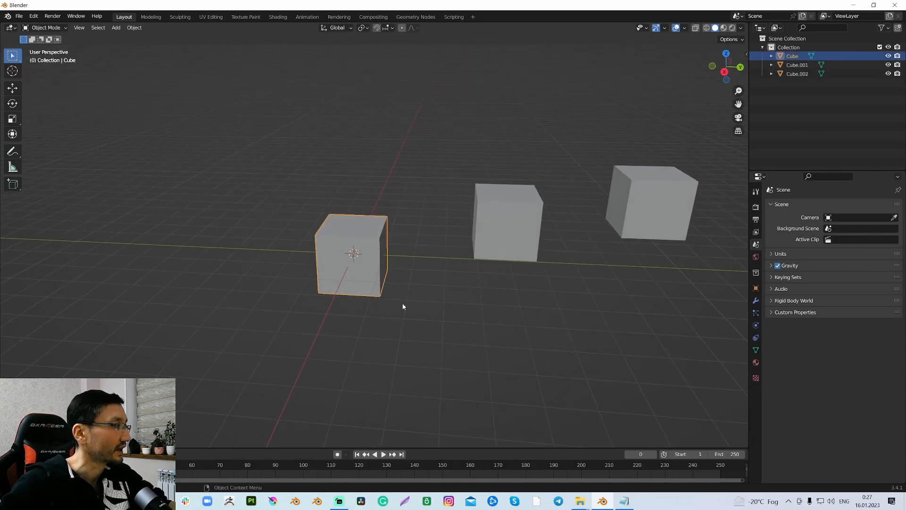
{"action": "key", "text": "KP_Divide"}
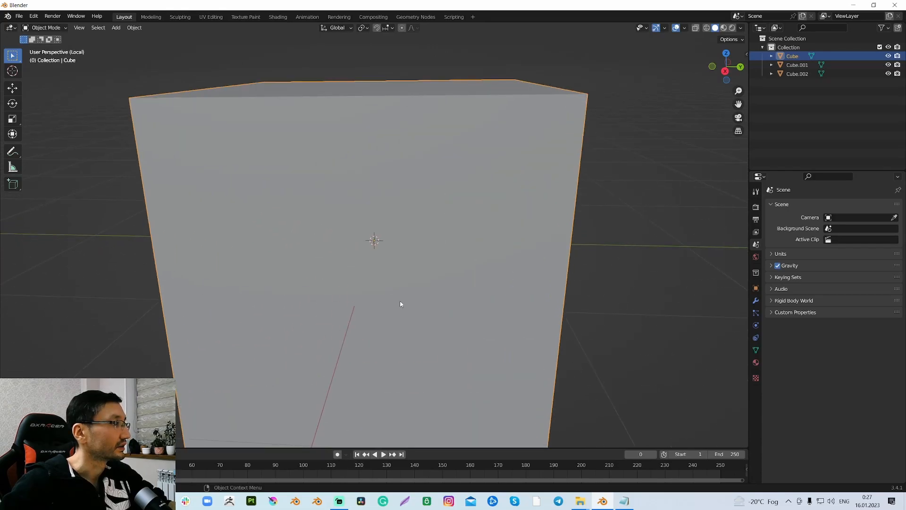
{"action": "key", "text": "KP_Divide"}
{"action": "key", "text": "KP_Divide"}
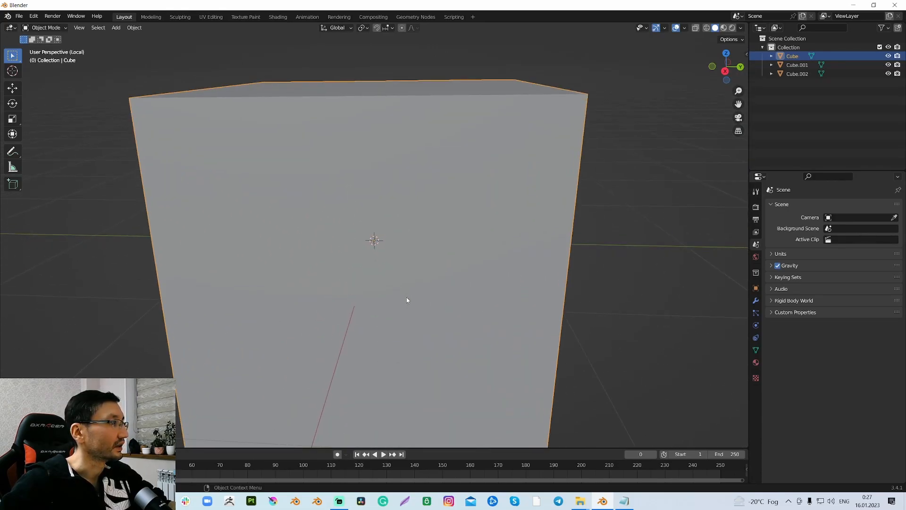
{"action": "key", "text": "KP_Divide"}
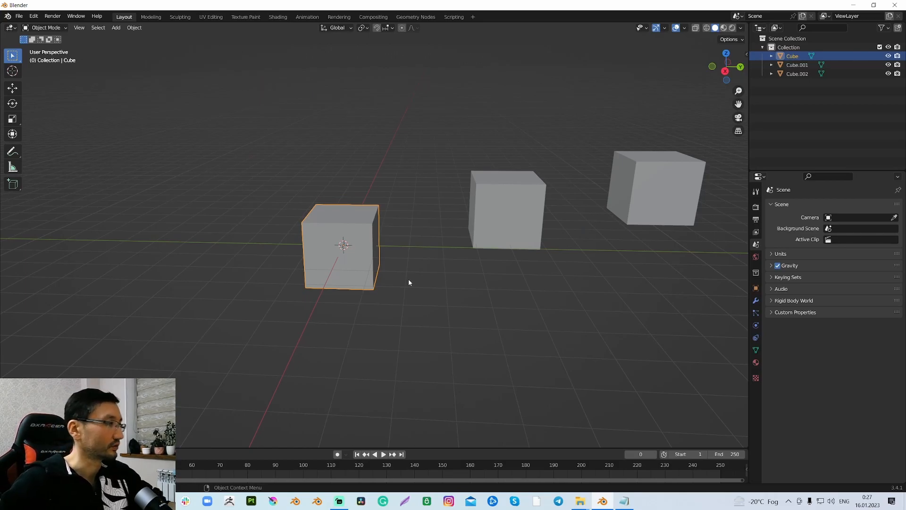
{"action": "key", "text": "KP_Divide"}
{"action": "key", "text": "KP_Divide"}
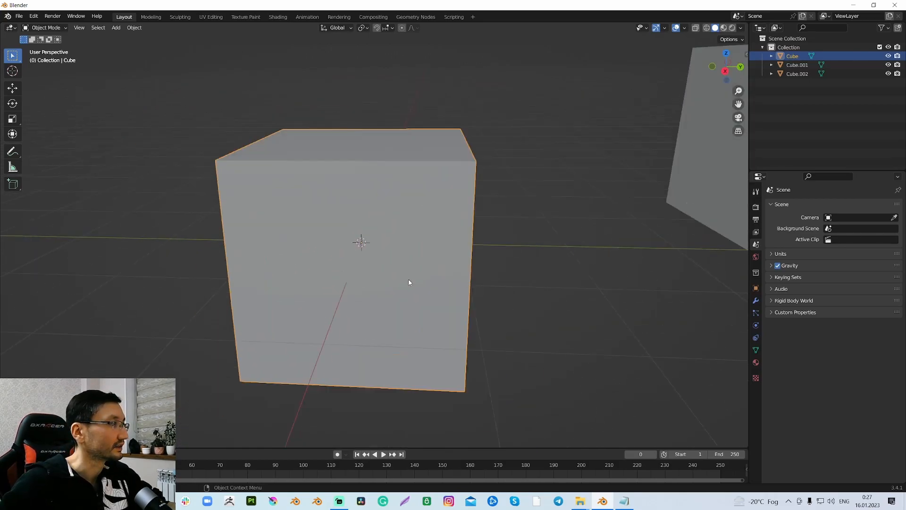
{"action": "middle_click_drag", "start_coordinate": [417, 270], "coordinate": [406, 255]}
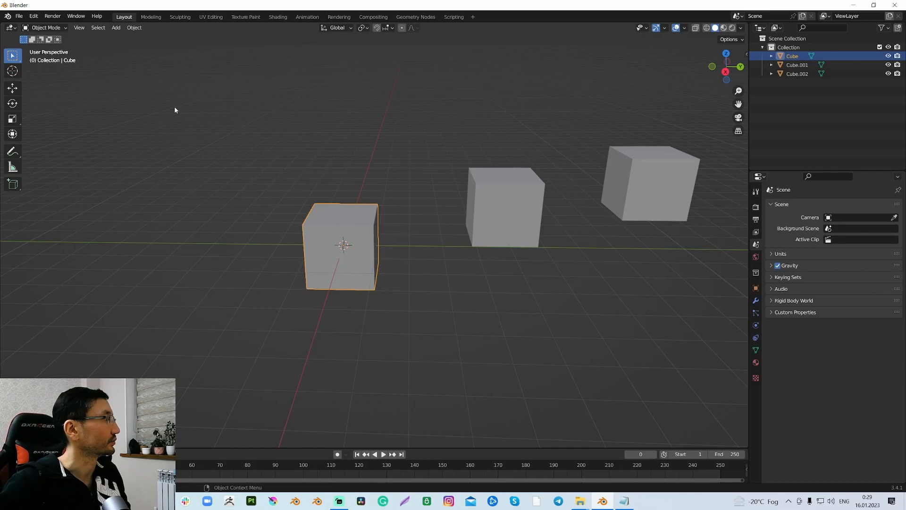
Search the keymap preferences for "local" and disable Frame Selected on the Local View entry assigned to Numpad /
{"action": "left_click", "coordinate": [34, 16]}
{"action": "left_click", "coordinate": [46, 142]}
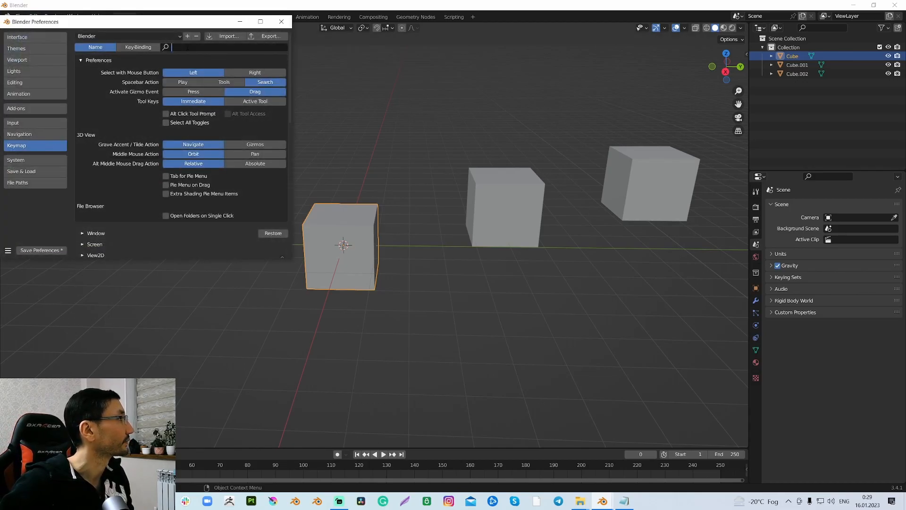
{"action": "left_click", "coordinate": [187, 48]}
{"action": "type", "text": "lo"}
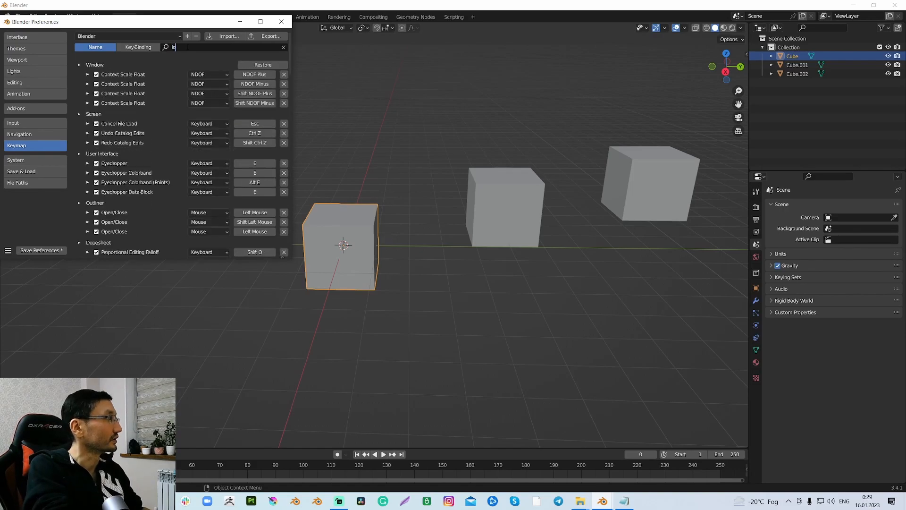
{"action": "type", "text": "cal"}
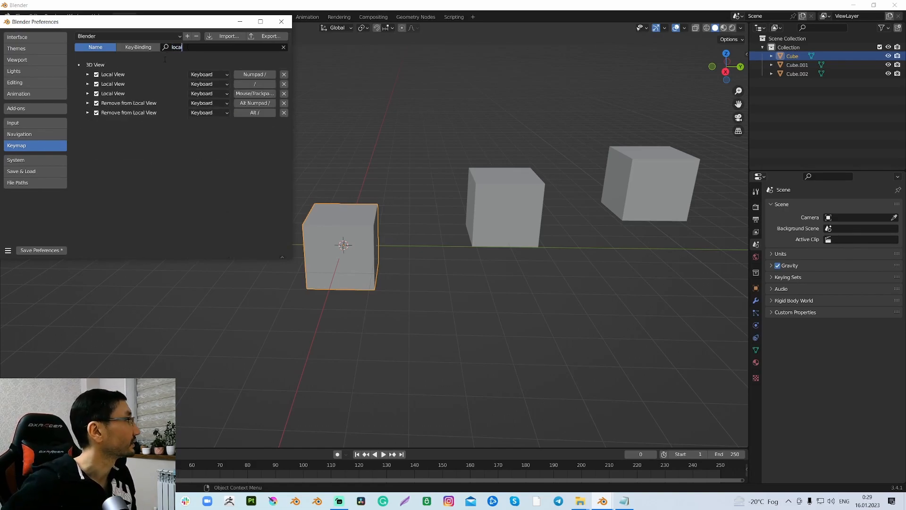
{"action": "left_click", "coordinate": [88, 75]}
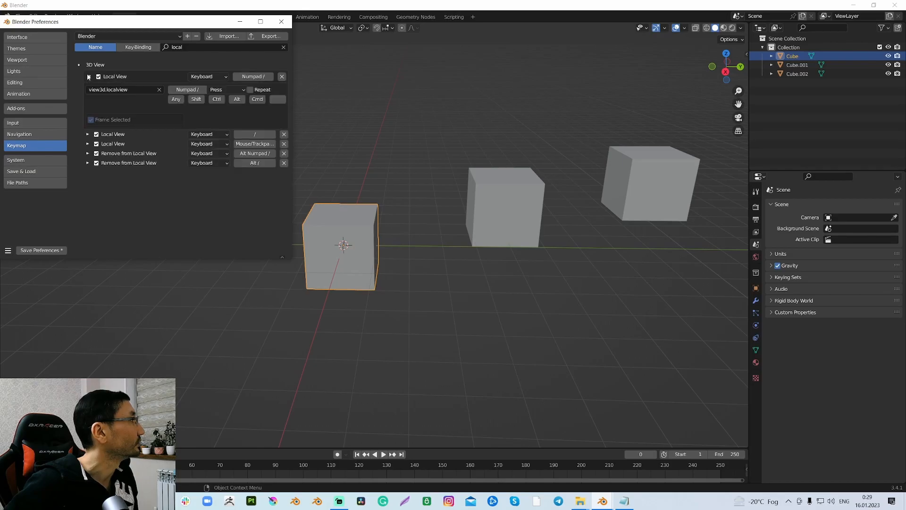
{"action": "left_click", "coordinate": [91, 120]}
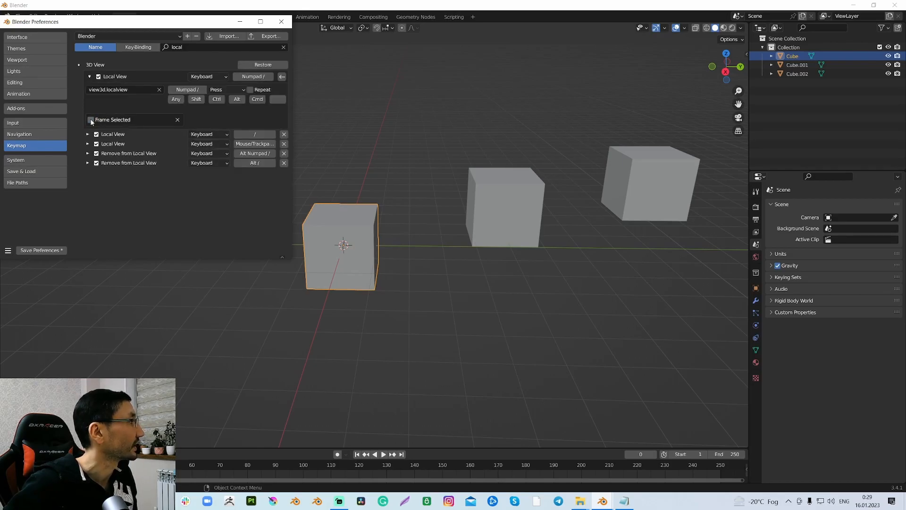
Assign Alt Q as the shortcut of the expanded Local View entry and close the preferences
{"action": "left_click", "coordinate": [254, 77]}
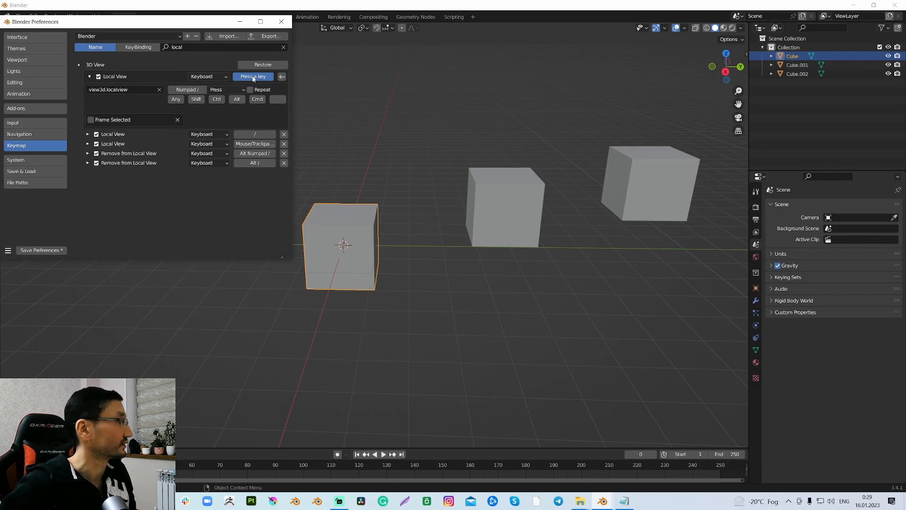
{"action": "key", "text": "alt+q"}
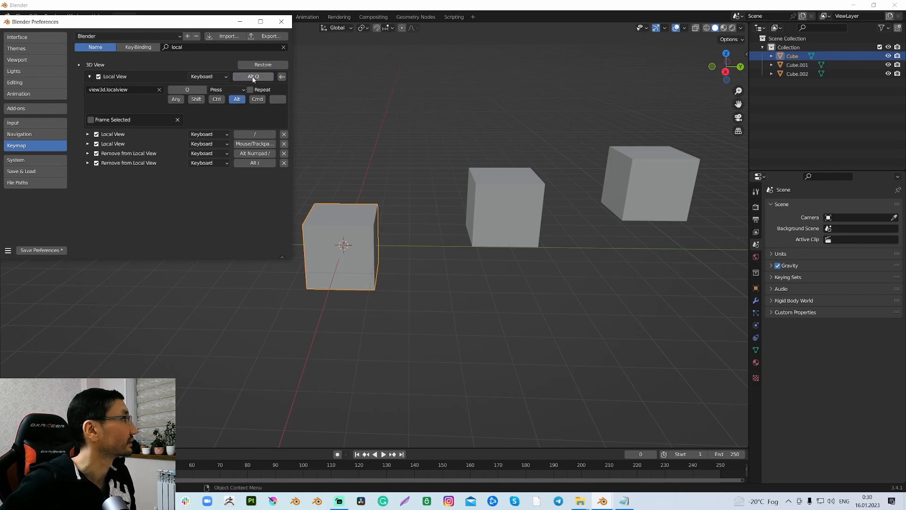
{"action": "left_click", "coordinate": [281, 21]}
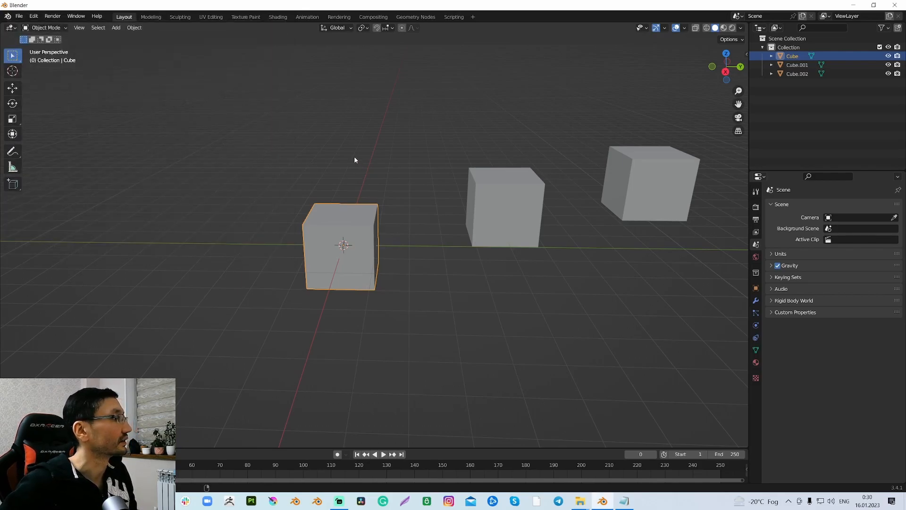
Isolate the middle cube in local view and return to the full scene, repeating this to check the framing
{"action": "scroll", "coordinate": [357, 165], "scroll_direction": "down", "scroll_amount": 3}
{"action": "middle_click_drag", "start_coordinate": [383, 191], "coordinate": [376, 173], "text": "shift"}
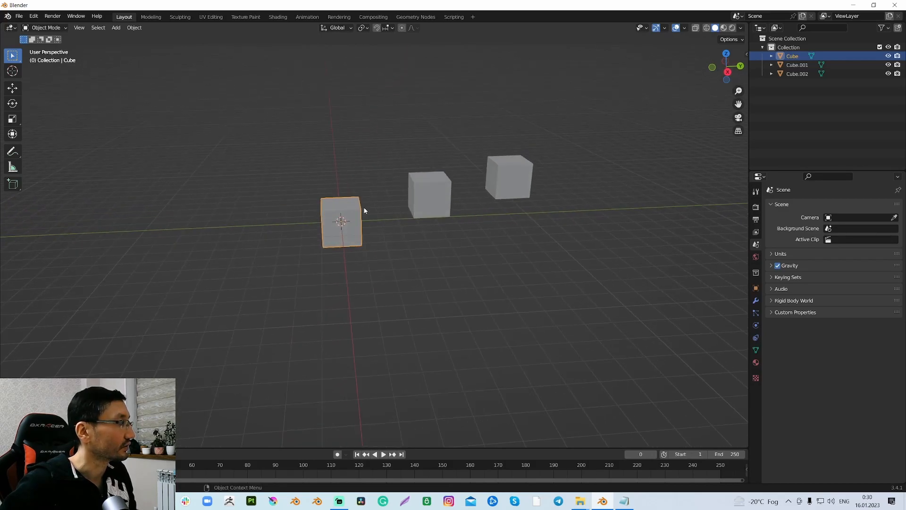
{"action": "left_click", "coordinate": [415, 198]}
{"action": "key", "text": "shift+h"}
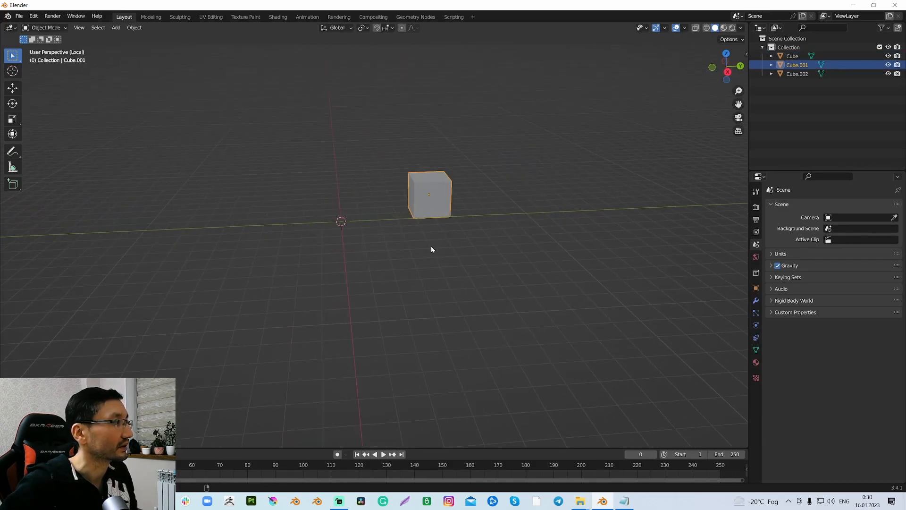
{"action": "key", "text": "ctrl+z"}
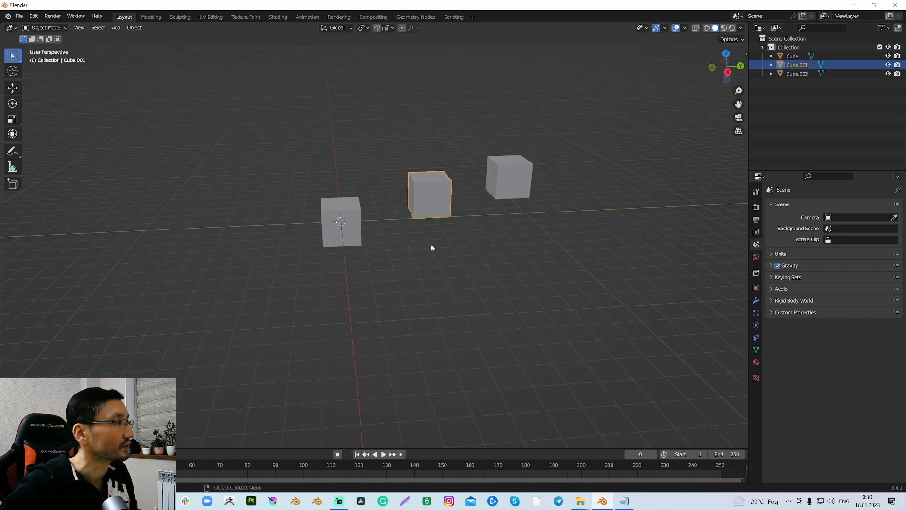
{"action": "key", "text": "KP_Divide"}
{"action": "mouse_move", "coordinate": [454, 226]}
{"action": "middle_mouse_down"}
{"action": "mouse_move", "coordinate": [418, 225]}
{"action": "mouse_move", "coordinate": [462, 235]}
{"action": "mouse_move", "coordinate": [461, 225]}
{"action": "mouse_move", "coordinate": [451, 226]}
{"action": "mouse_move", "coordinate": [460, 227]}
{"action": "middle_mouse_up"}
{"action": "key", "text": "KP_Divide"}
Delete the two duplicated cubes through the confirmation prompt and undo the deletion
{"action": "left_click", "coordinate": [458, 250]}
{"action": "left_click_drag", "start_coordinate": [409, 123], "coordinate": [541, 280]}
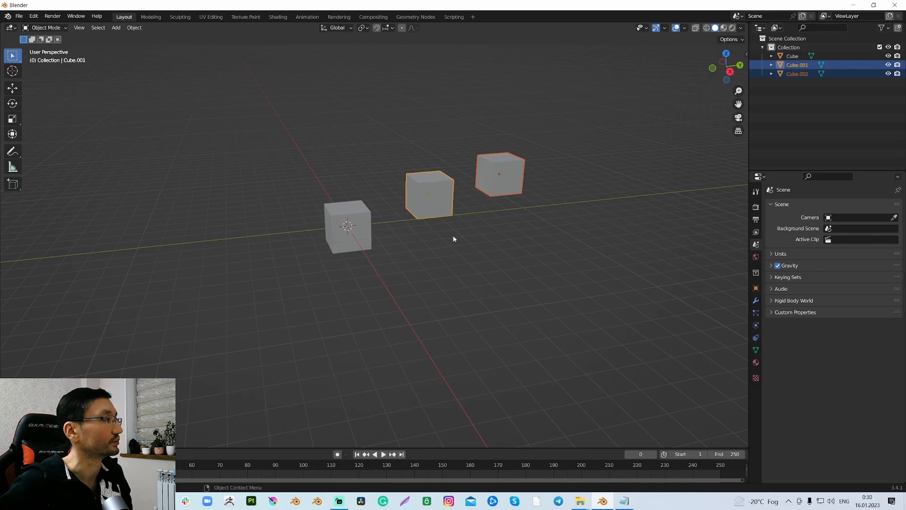
{"action": "key", "text": "x"}
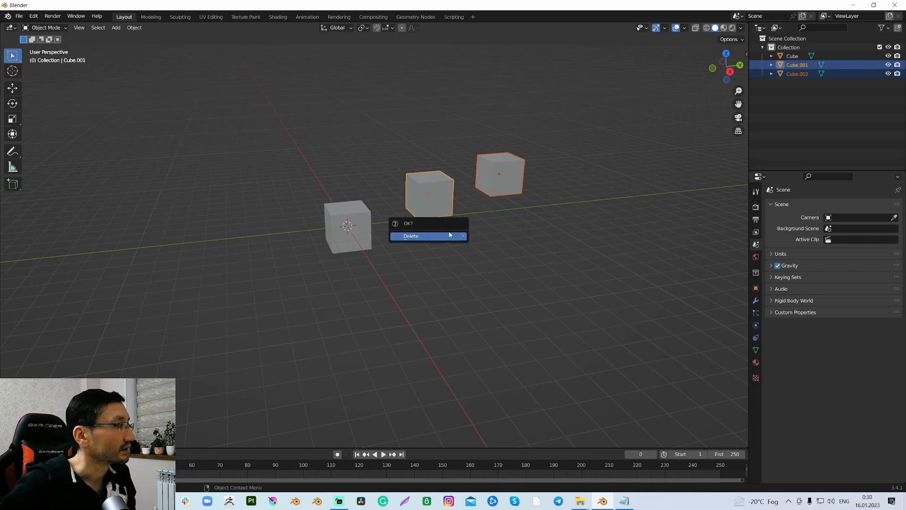
{"action": "key", "text": "Escape"}
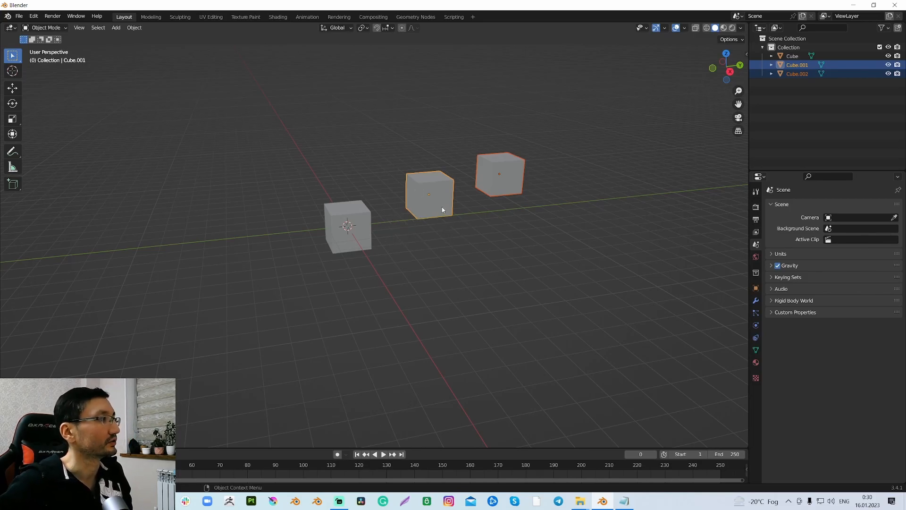
{"action": "key", "text": "x"}
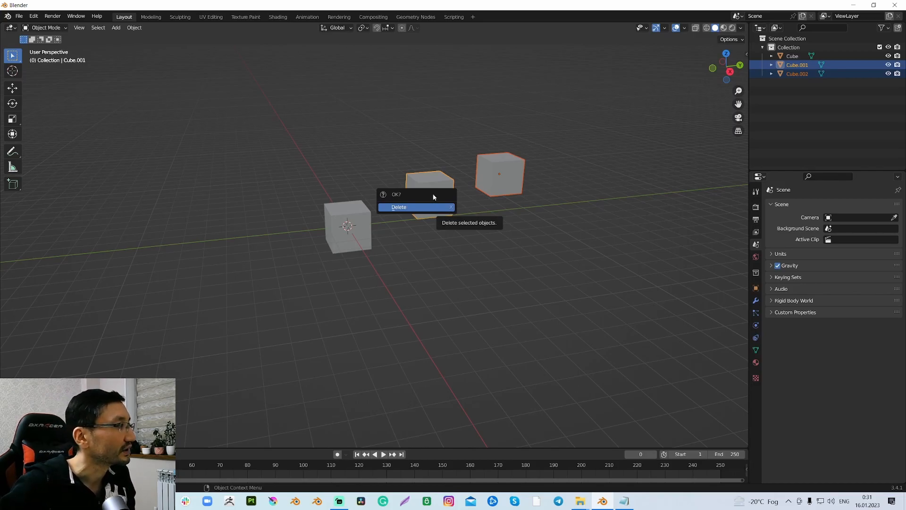
{"action": "left_click", "coordinate": [434, 206]}
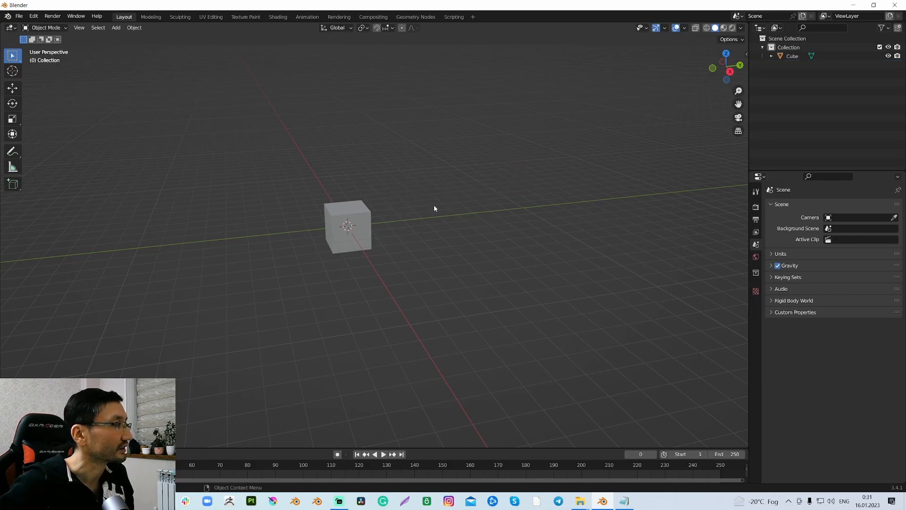
{"action": "key", "text": "ctrl+z"}
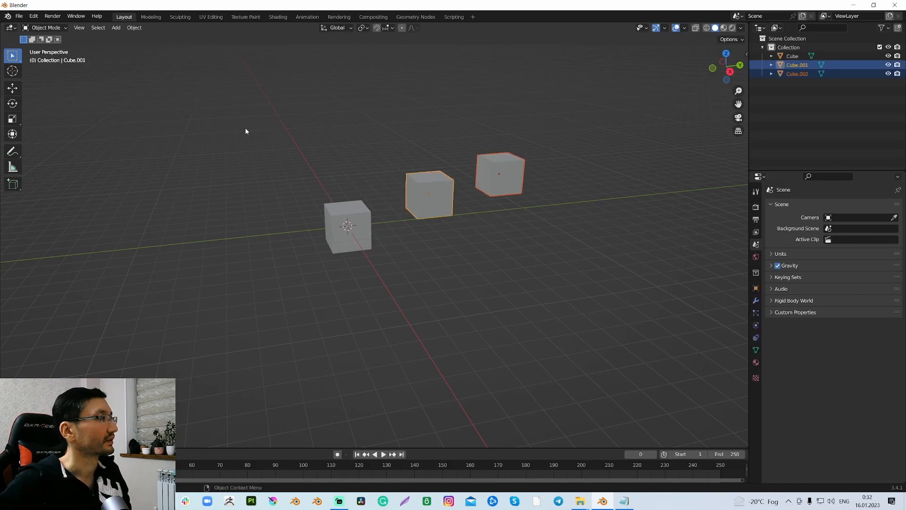
Search the keymap preferences for "delete", disable Confirm on the Object Mode Delete entry assigned to X, and close the preferences
{"action": "left_click", "coordinate": [33, 16]}
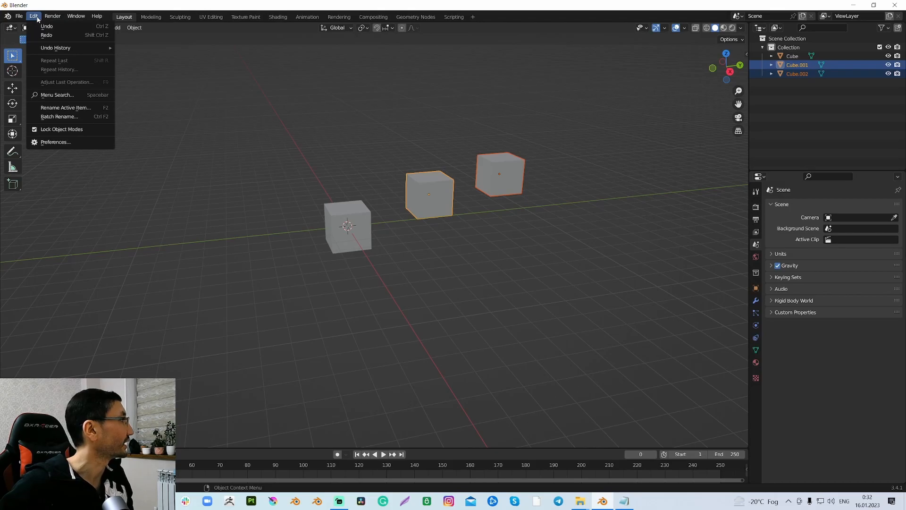
{"action": "left_click", "coordinate": [57, 142]}
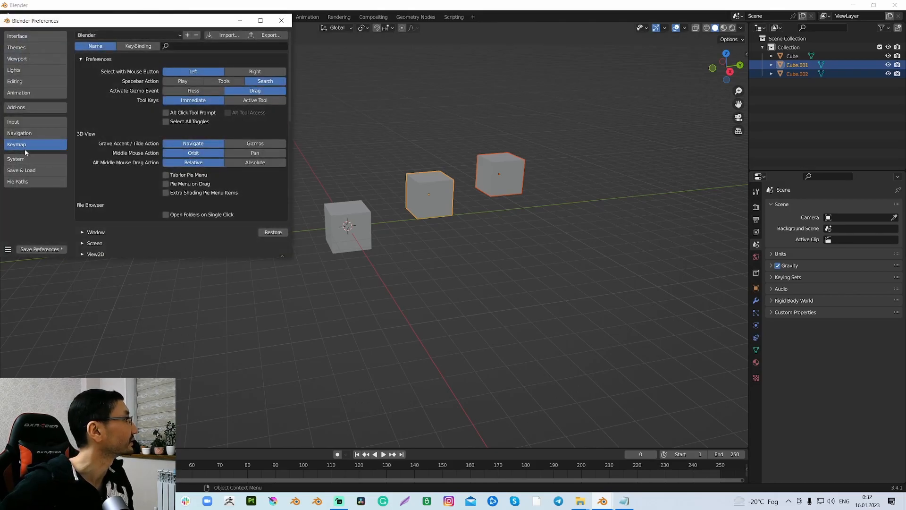
{"action": "left_click", "coordinate": [181, 45]}
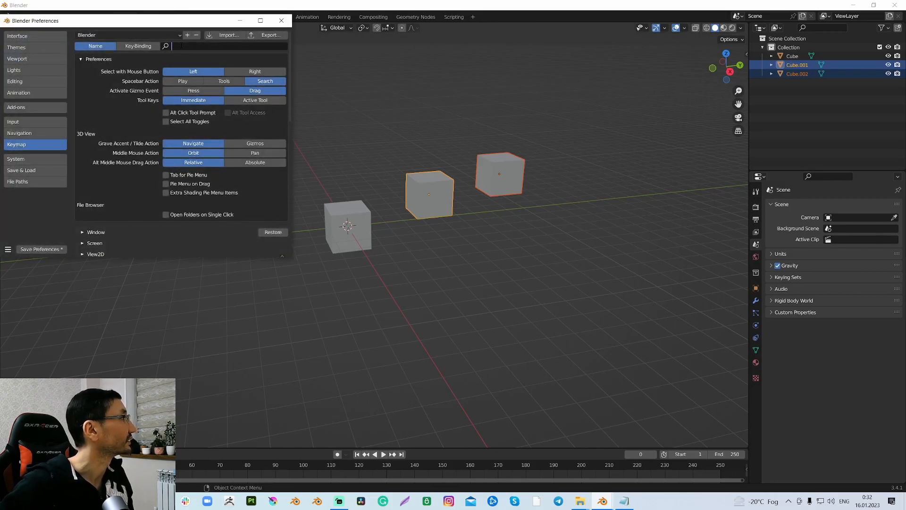
{"action": "type", "text": "delete"}
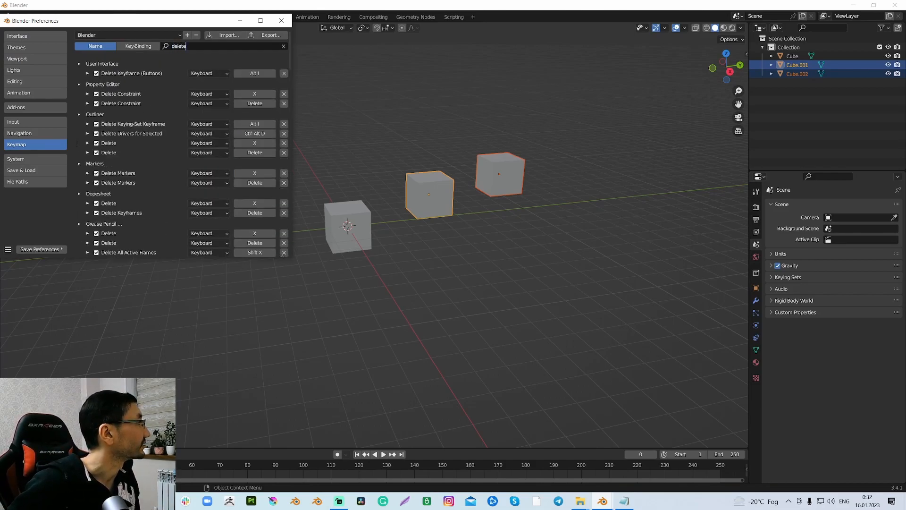
{"action": "scroll", "coordinate": [75, 149], "scroll_direction": "down", "scroll_amount": 8}
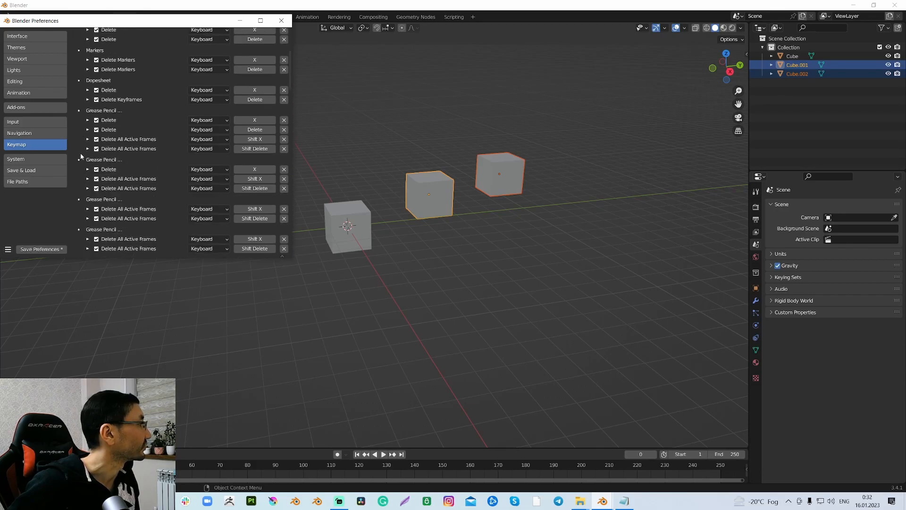
{"action": "scroll", "coordinate": [80, 154], "scroll_direction": "down", "scroll_amount": 5}
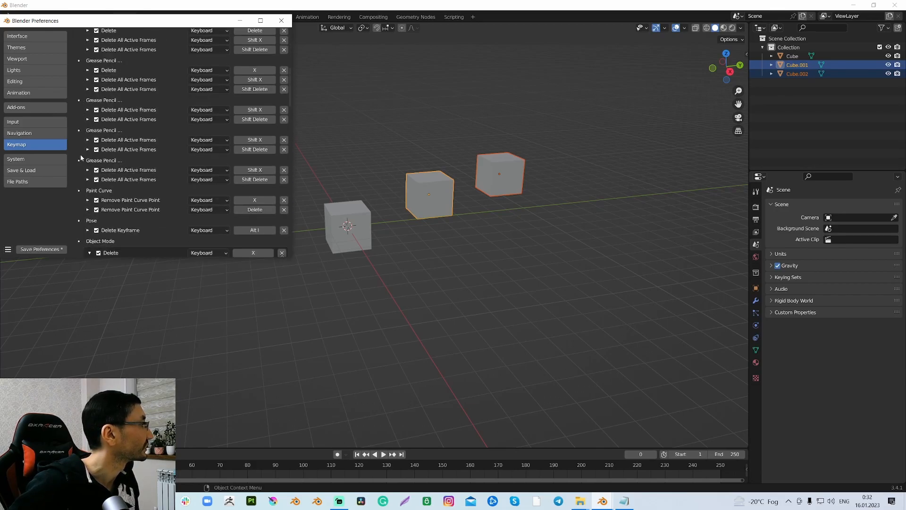
{"action": "scroll", "coordinate": [83, 184], "scroll_direction": "down", "scroll_amount": 2}
{"action": "left_click", "coordinate": [90, 196]}
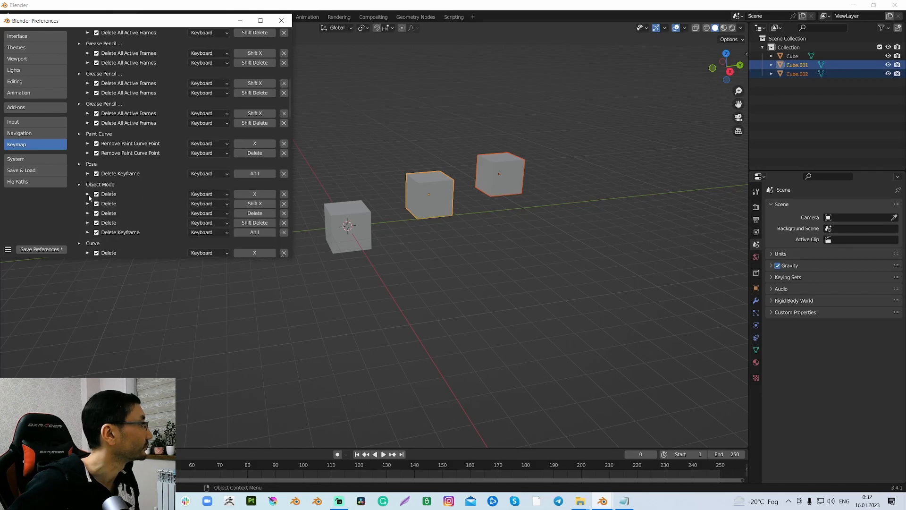
{"action": "scroll", "coordinate": [92, 191], "scroll_direction": "down", "scroll_amount": 2}
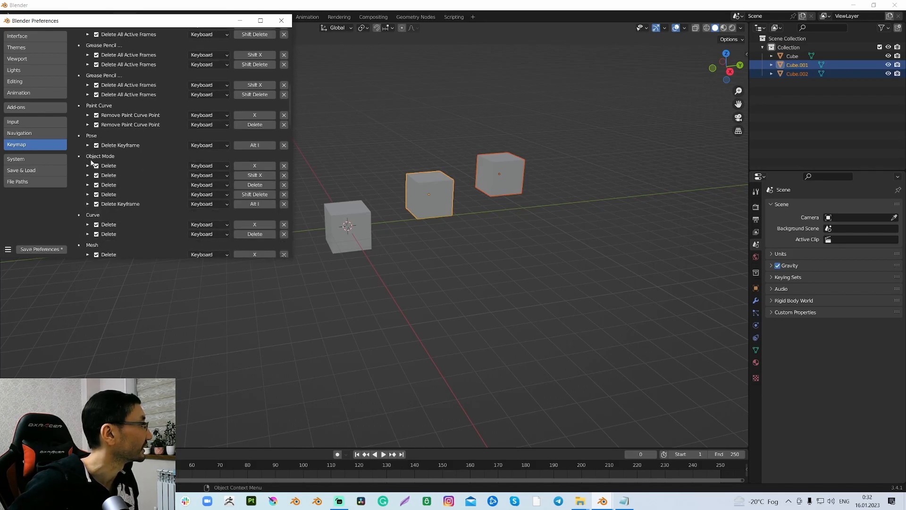
{"action": "left_click", "coordinate": [88, 167]}
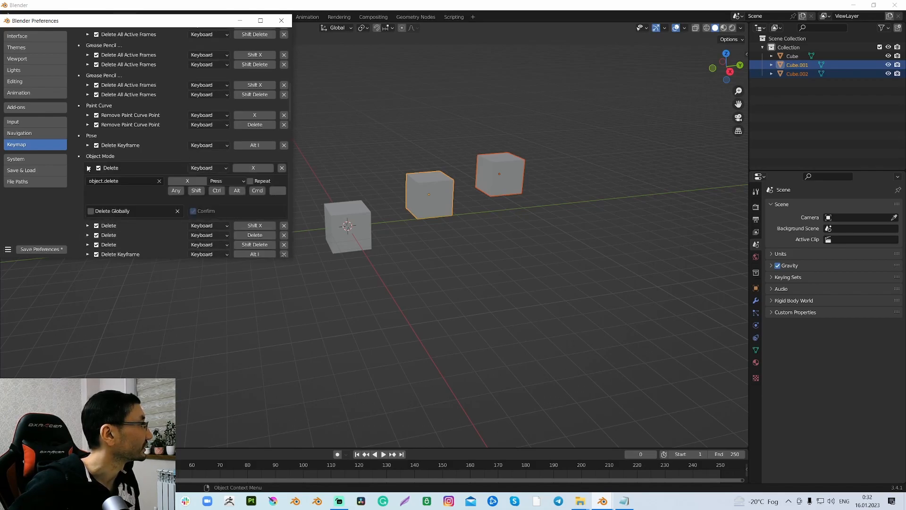
{"action": "left_click", "coordinate": [194, 212]}
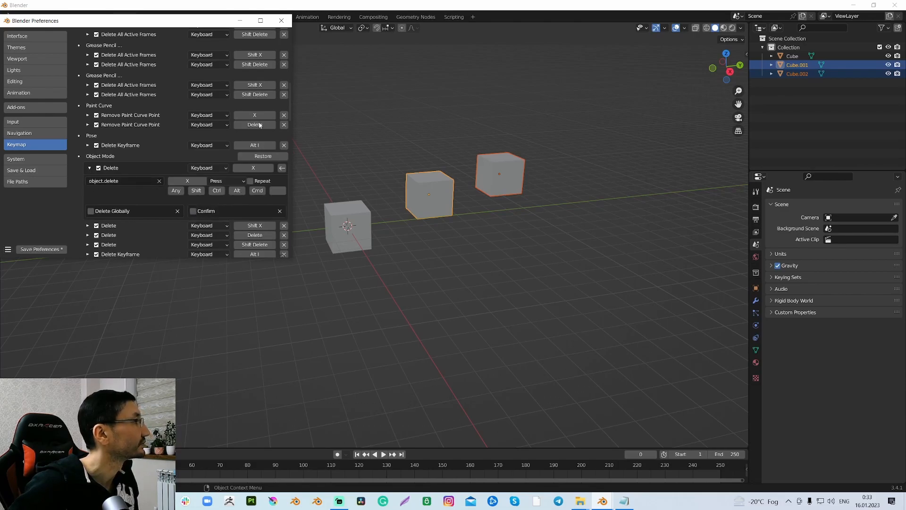
{"action": "left_click", "coordinate": [280, 24]}
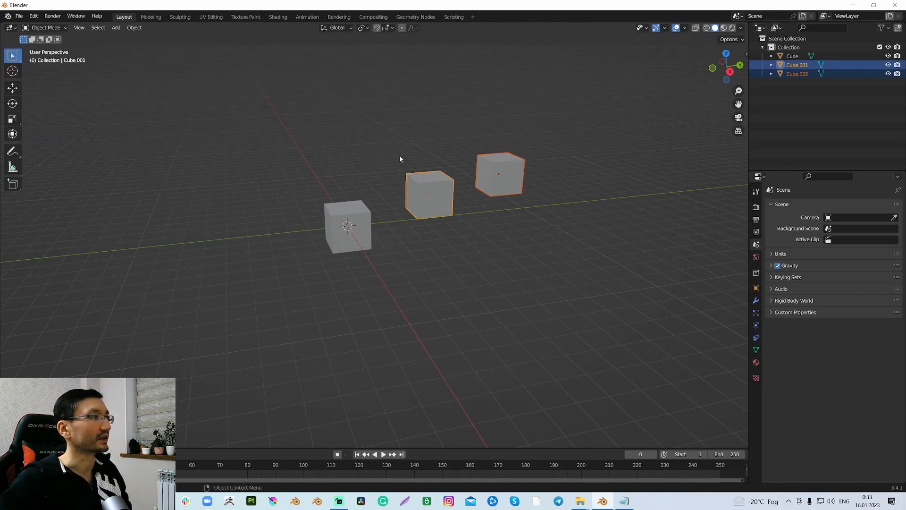
Delete the two duplicated cubes directly, without going through a confirmation prompt
{"action": "left_click", "coordinate": [415, 154]}
{"action": "left_click_drag", "start_coordinate": [416, 105], "coordinate": [565, 254]}
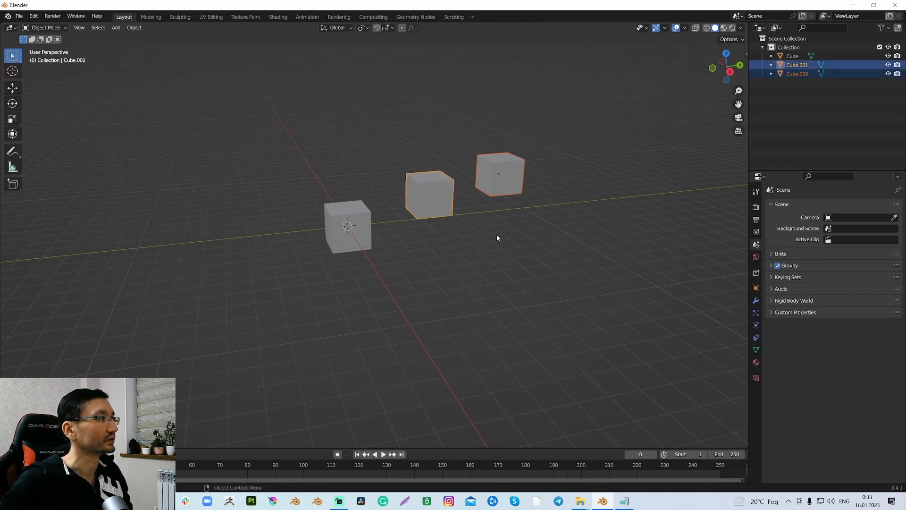
{"action": "key", "text": "x"}
{"action": "mouse_move", "coordinate": [492, 232]}
{"action": "middle_mouse_down"}
{"action": "mouse_move", "coordinate": [459, 226]}
{"action": "mouse_move", "coordinate": [474, 210]}
{"action": "mouse_move", "coordinate": [481, 226]}
{"action": "middle_mouse_up"}
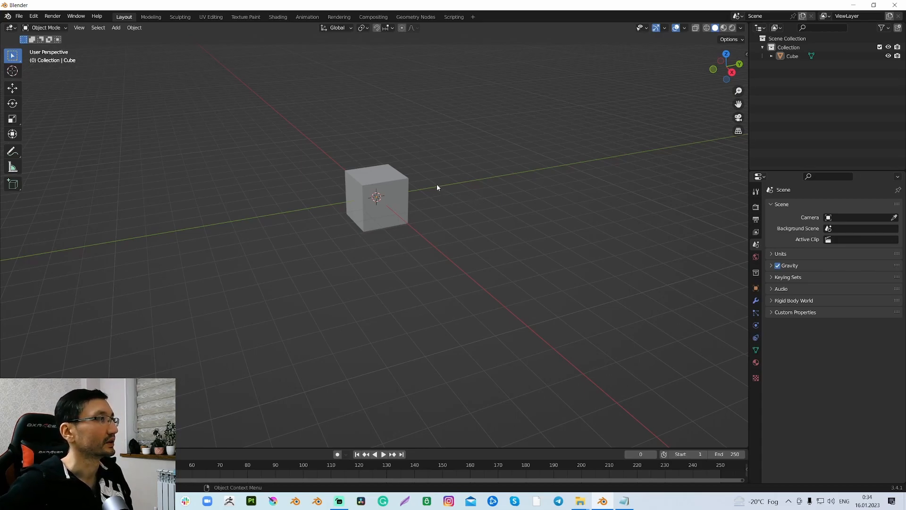
Enable the Wireframe geometry option in the viewport overlays
{"action": "left_click", "coordinate": [685, 28]}
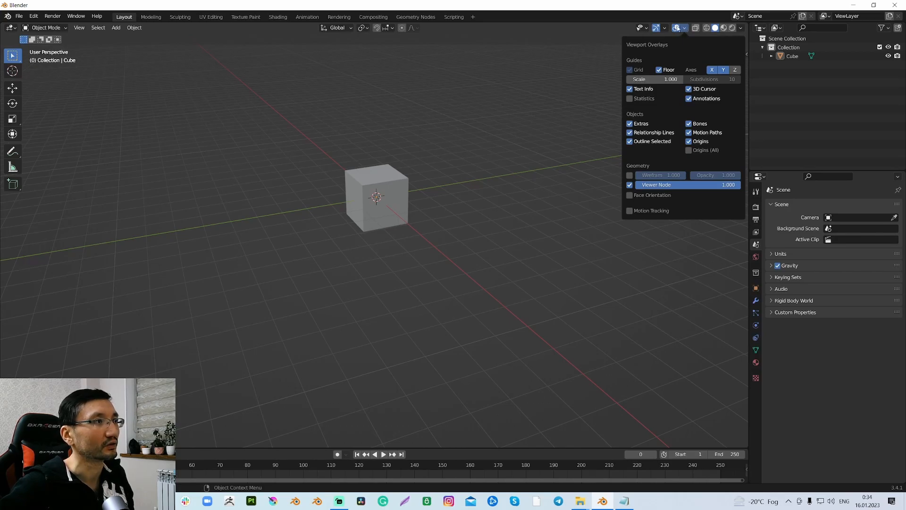
{"action": "left_click", "coordinate": [678, 28]}
{"action": "left_click", "coordinate": [685, 28]}
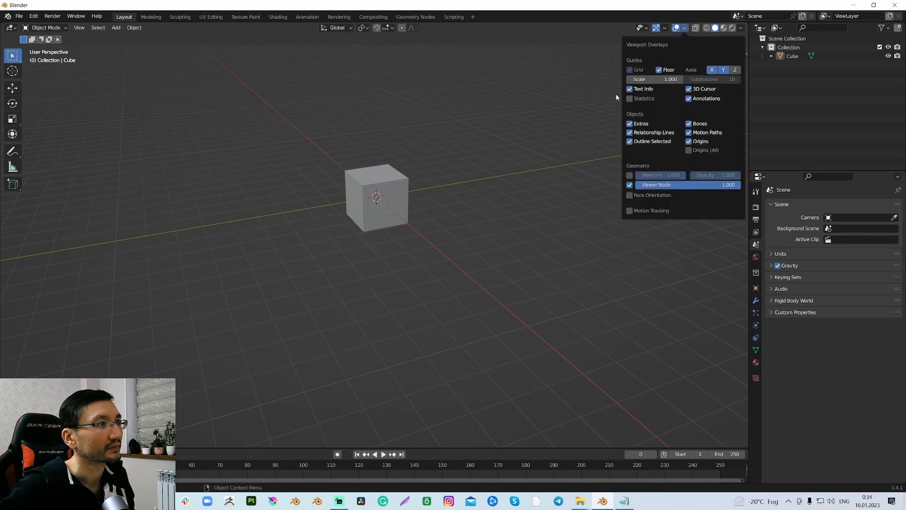
{"action": "left_click", "coordinate": [629, 176]}
{"action": "middle_click_drag", "start_coordinate": [480, 189], "coordinate": [481, 190]}
Add a cylinder mesh, move it away from the cube along the green axis, and deselect it
{"action": "key", "text": "shift+a"}
{"action": "mouse_move", "coordinate": [427, 212]}
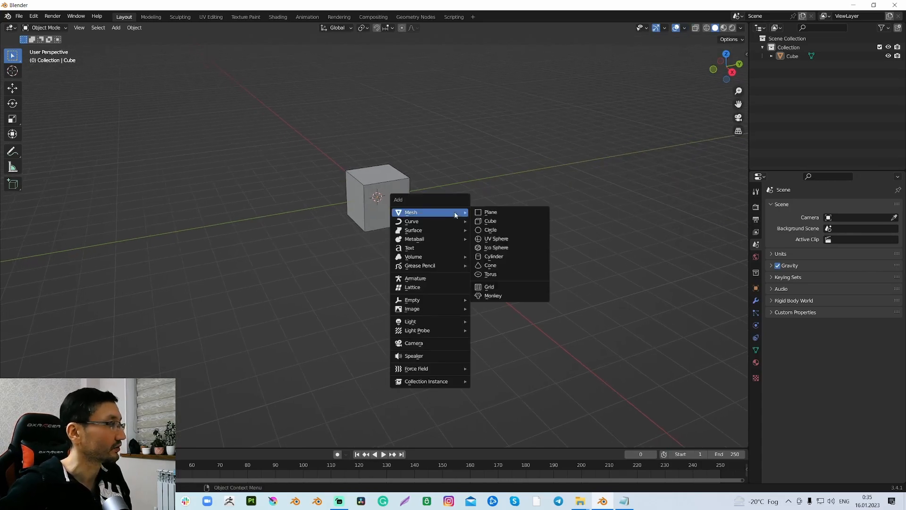
{"action": "left_click", "coordinate": [494, 261]}
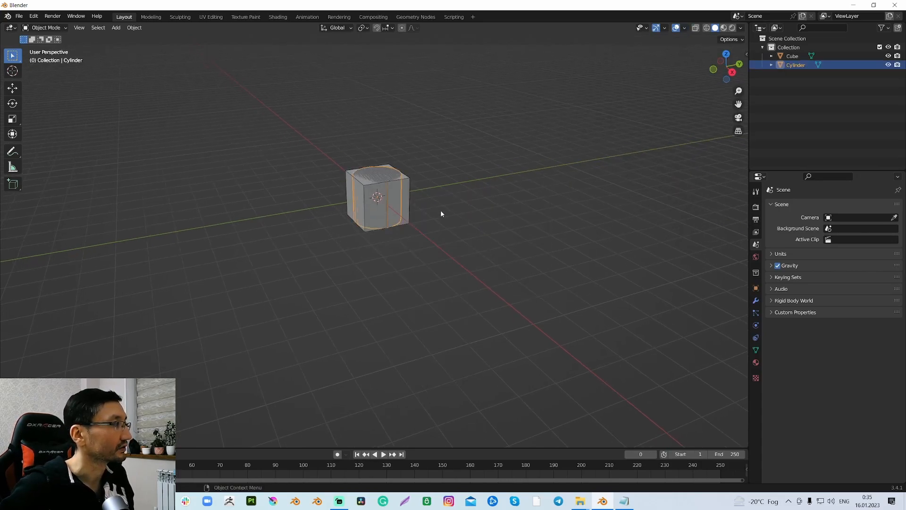
{"action": "key", "text": "g"}
{"action": "left_click", "coordinate": [527, 233]}
{"action": "left_click", "coordinate": [509, 262]}
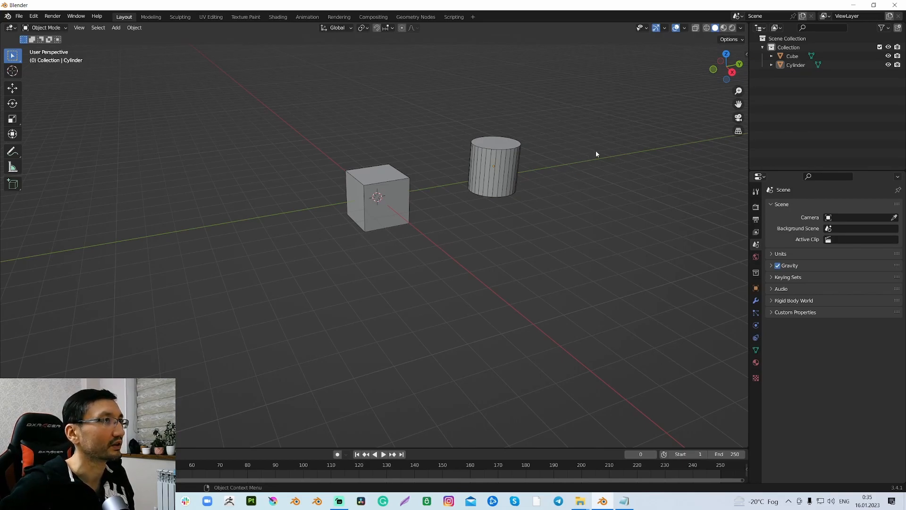
Assign Ctrl W as the shortcut for the Wireframe option of the viewport overlays
{"action": "left_click", "coordinate": [685, 29]}
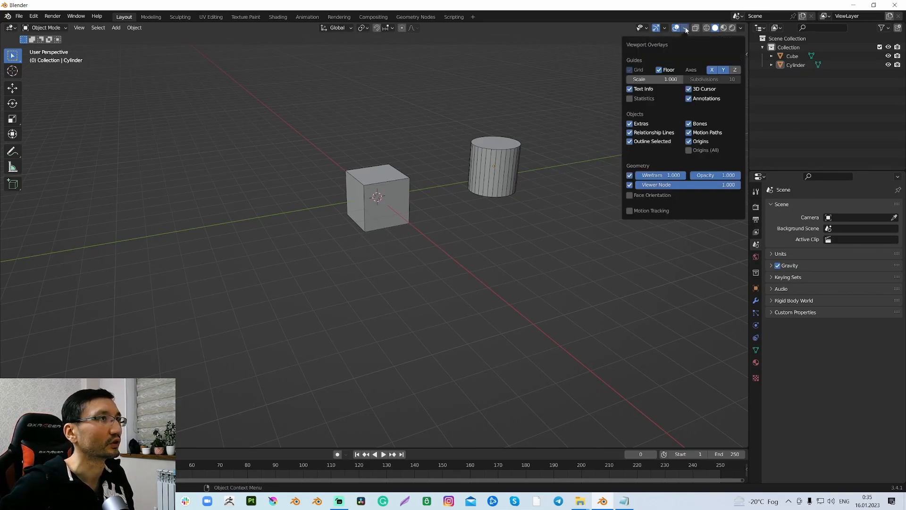
{"action": "left_click", "coordinate": [683, 30]}
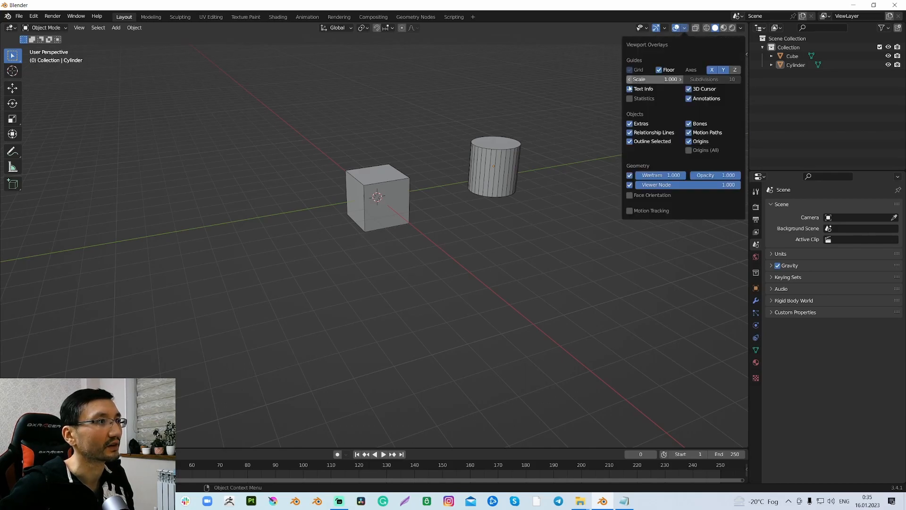
{"action": "right_click", "coordinate": [629, 177]}
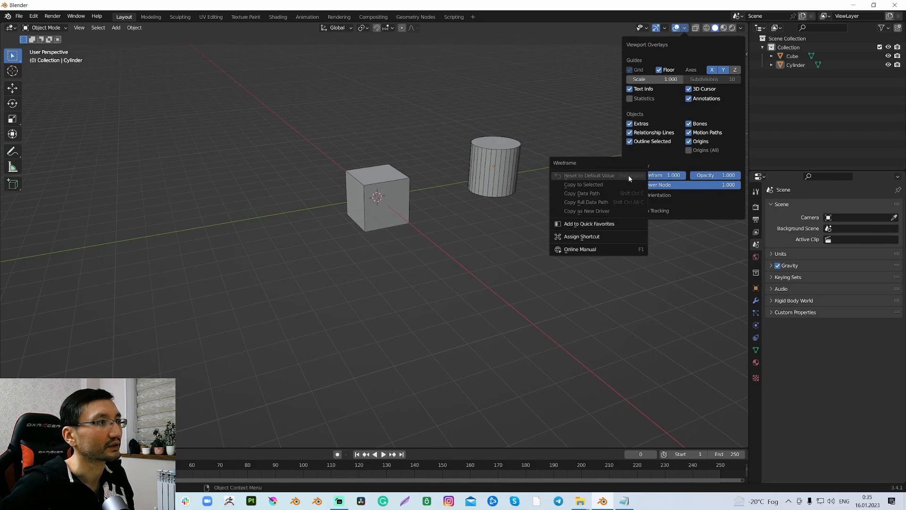
{"action": "left_click", "coordinate": [604, 241]}
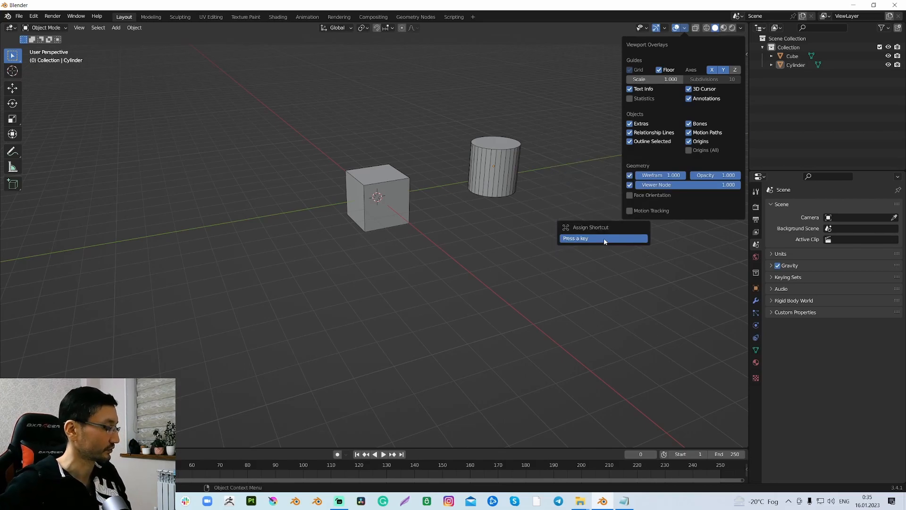
{"action": "key", "text": "ctrl+w"}
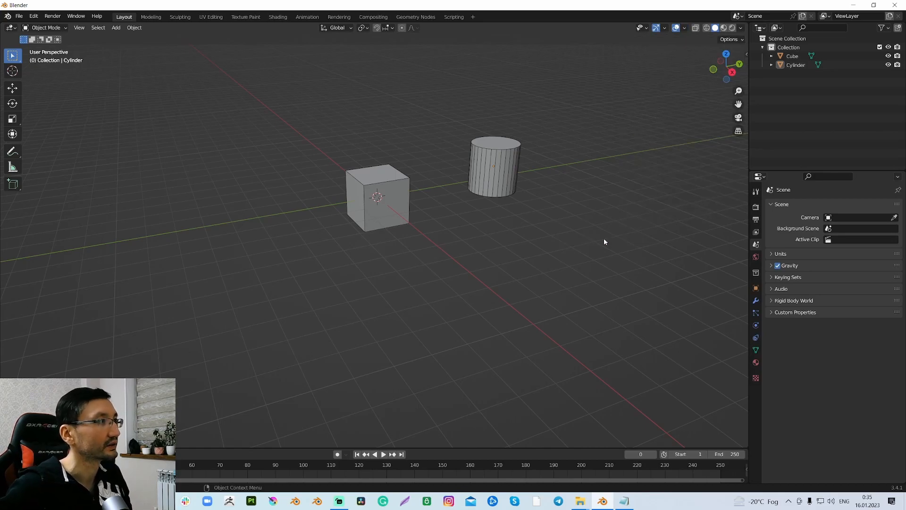
Test the new Wireframe shortcut by toggling the overlay off and on several times
{"action": "key", "text": "ctrl+w"}
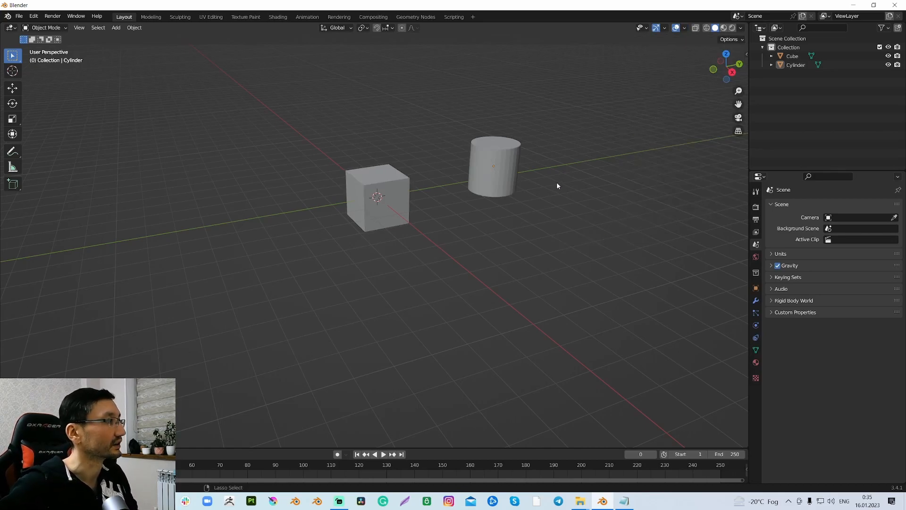
{"action": "key", "text": "ctrl+w"}
{"action": "key", "text": "ctrl+w"}
{"action": "key", "text": "ctrl+w"}
{"action": "key", "text": "ctrl+w"}
{"action": "key", "text": "ctrl+w"}
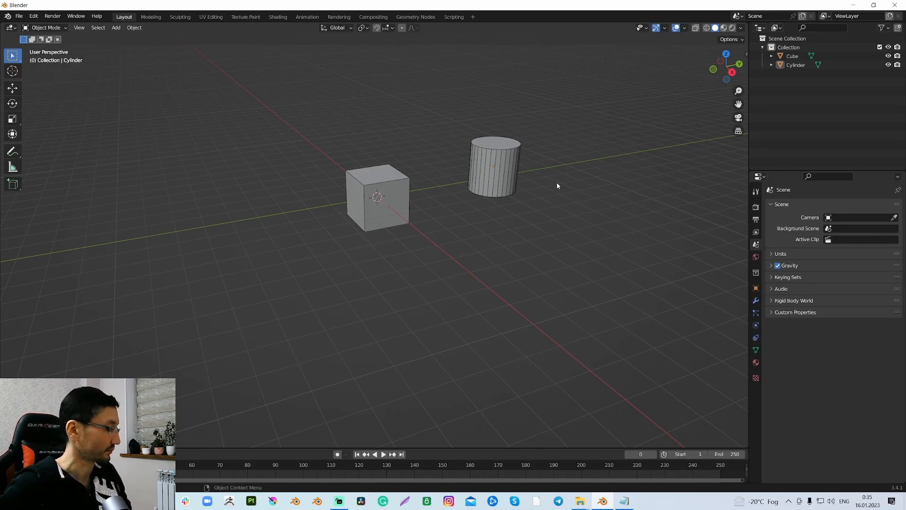
{"action": "key", "text": "ctrl+w"}
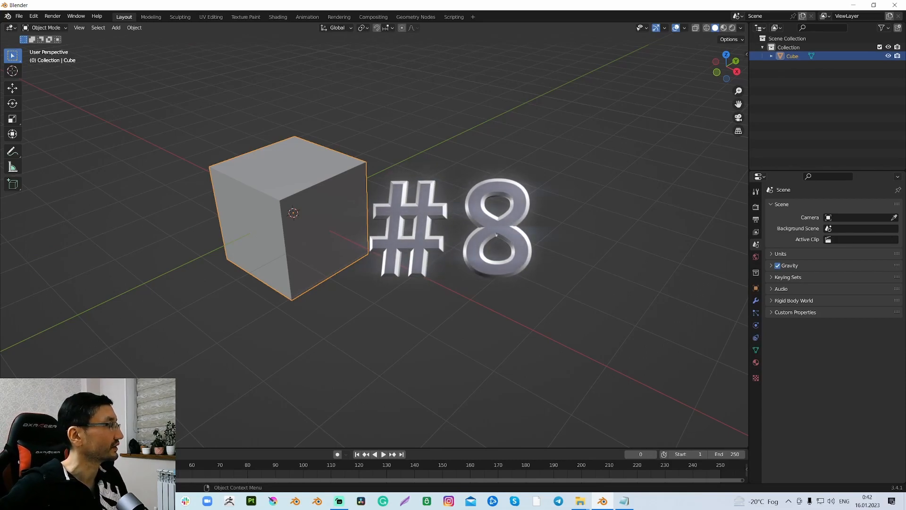
Enter Edit Mode on the cube, clear the selection, and select its top face in face select mode
{"action": "key", "text": "Tab"}
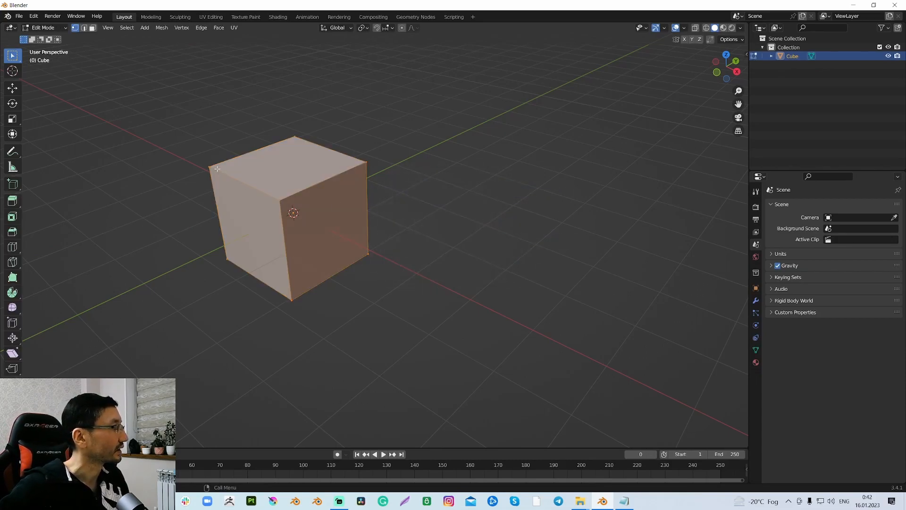
{"action": "key", "text": "alt+a"}
{"action": "middle_click_drag", "start_coordinate": [250, 199], "coordinate": [329, 174]}
{"action": "key", "text": "3"}
{"action": "left_click", "coordinate": [259, 154]}
Delete the cube's top face with the Faces option and undo the deletion
{"action": "key", "text": "x"}
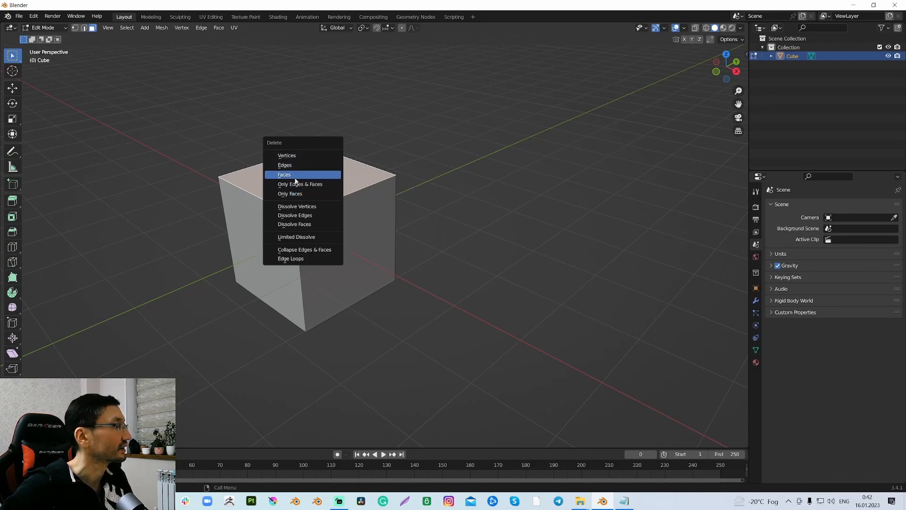
{"action": "left_click", "coordinate": [296, 176]}
{"action": "middle_click_drag", "start_coordinate": [328, 189], "coordinate": [364, 225]}
{"action": "key", "text": "ctrl+z"}
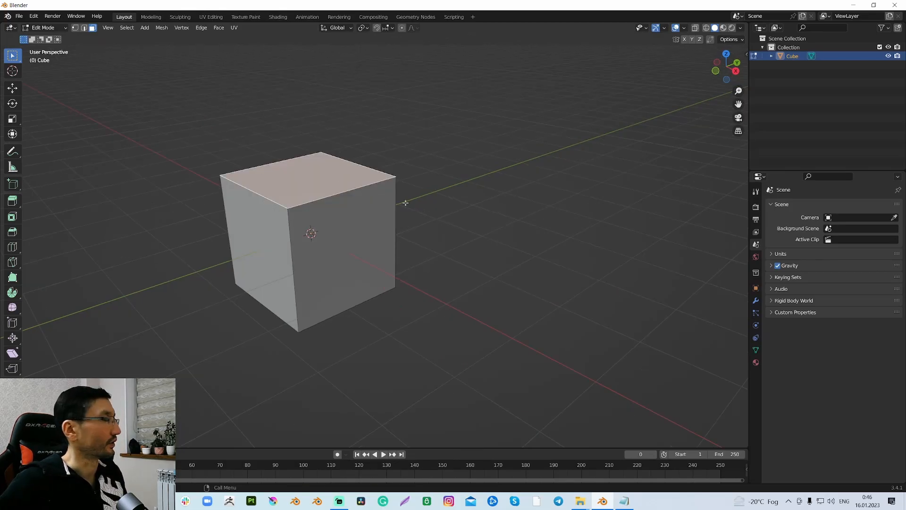
Search the add-ons in the preferences for "pie", enable Interface: 3D Viewport Pie Menus, and expand its settings
{"action": "left_click", "coordinate": [34, 16]}
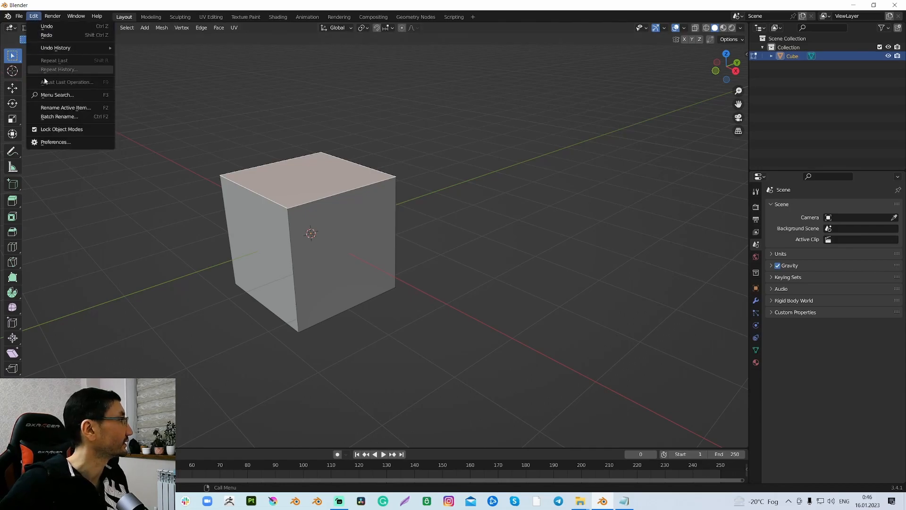
{"action": "left_click", "coordinate": [55, 142]}
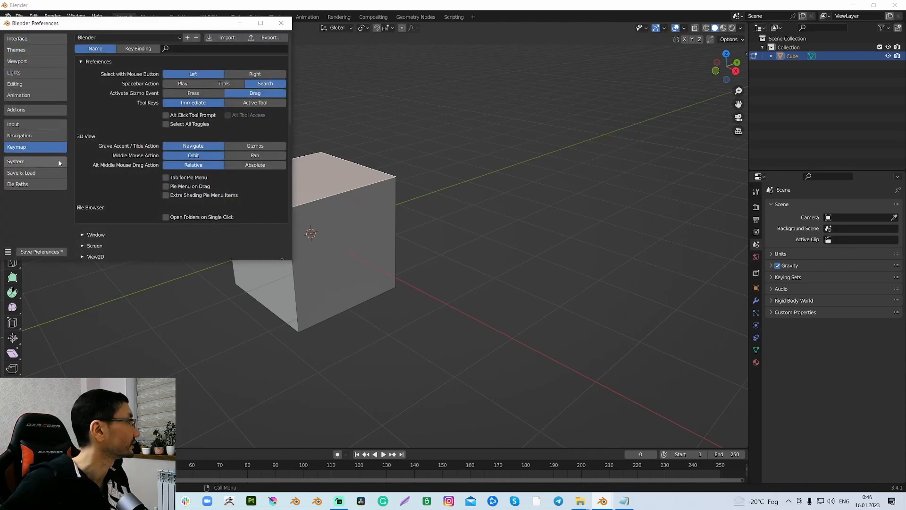
{"action": "left_click", "coordinate": [17, 110]}
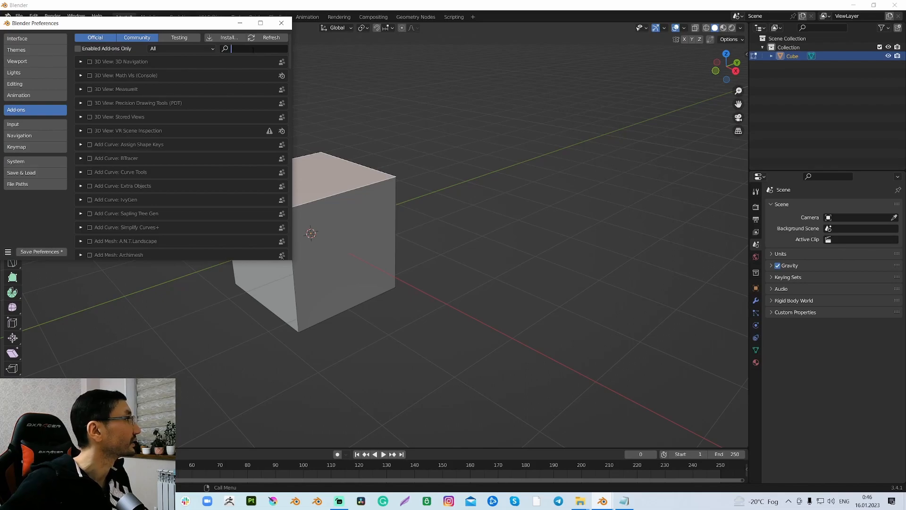
{"action": "type", "text": "pie"}
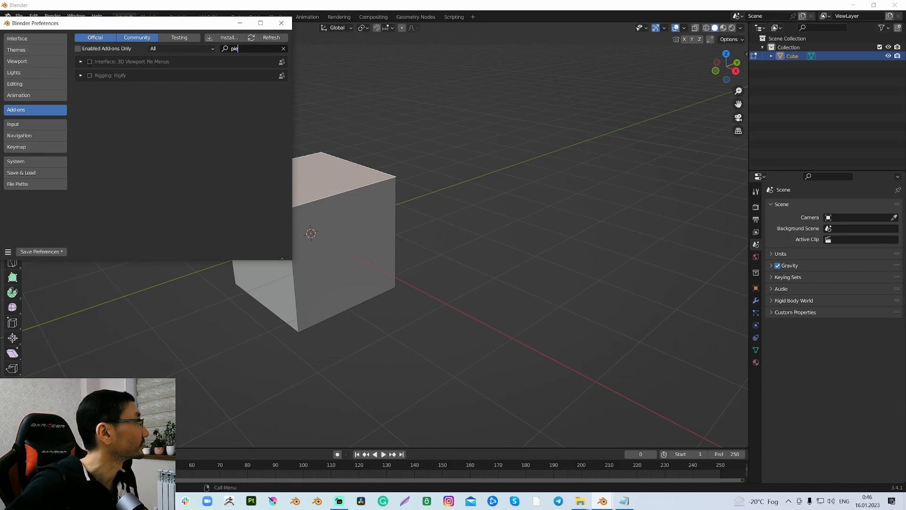
{"action": "left_click", "coordinate": [90, 62]}
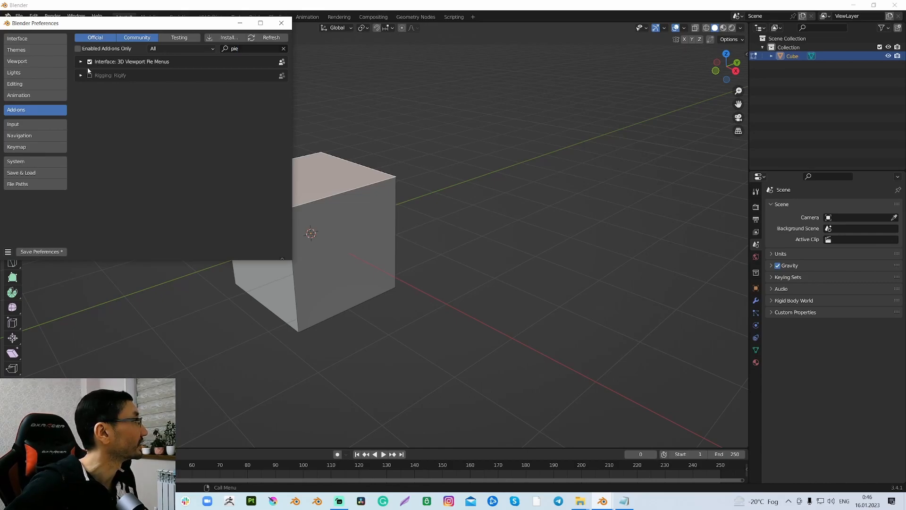
{"action": "left_click", "coordinate": [81, 63]}
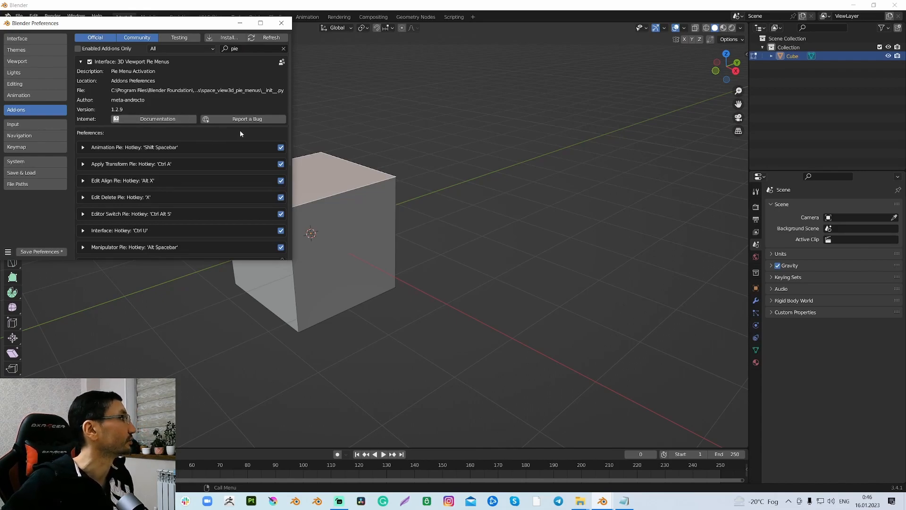
Disable the add-on's pie menus, keeping Edit Delete Pie and Origin Pie enabled, and close the preferences
{"action": "scroll", "coordinate": [247, 127], "scroll_direction": "down", "scroll_amount": 2}
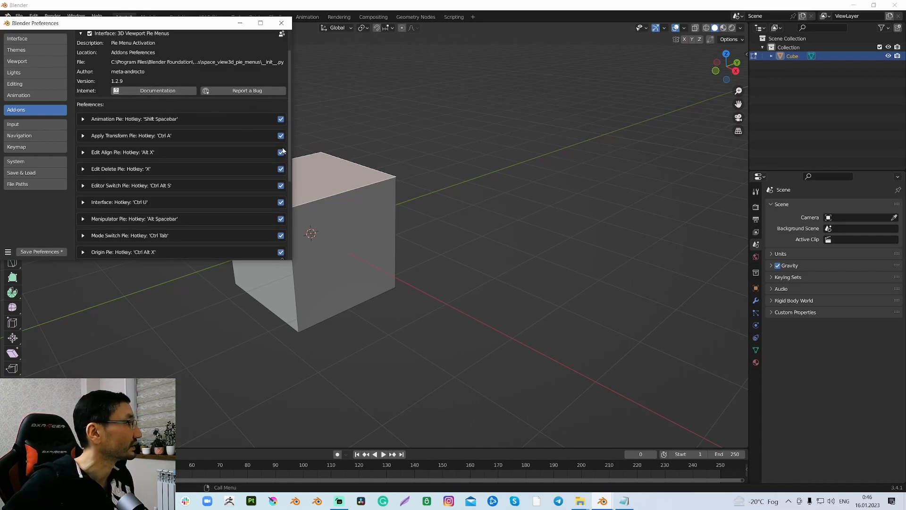
{"action": "left_click_drag", "start_coordinate": [289, 176], "coordinate": [289, 202]}
{"action": "scroll", "coordinate": [288, 201], "scroll_direction": "down", "scroll_amount": 6}
{"action": "scroll", "coordinate": [288, 202], "scroll_direction": "up", "scroll_amount": 10}
{"action": "scroll", "coordinate": [290, 202], "scroll_direction": "down", "scroll_amount": 2}
{"action": "left_click_drag", "start_coordinate": [281, 59], "coordinate": [289, 252]}
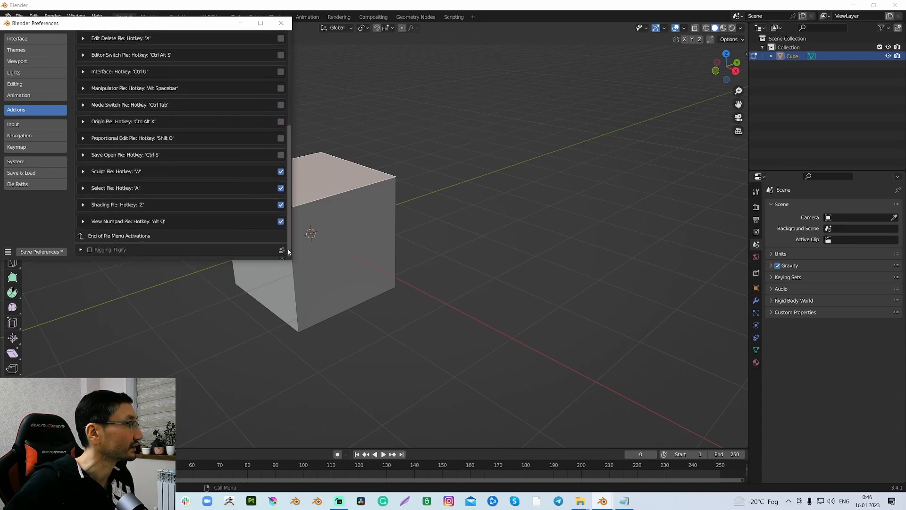
{"action": "left_click_drag", "start_coordinate": [280, 172], "coordinate": [282, 189]}
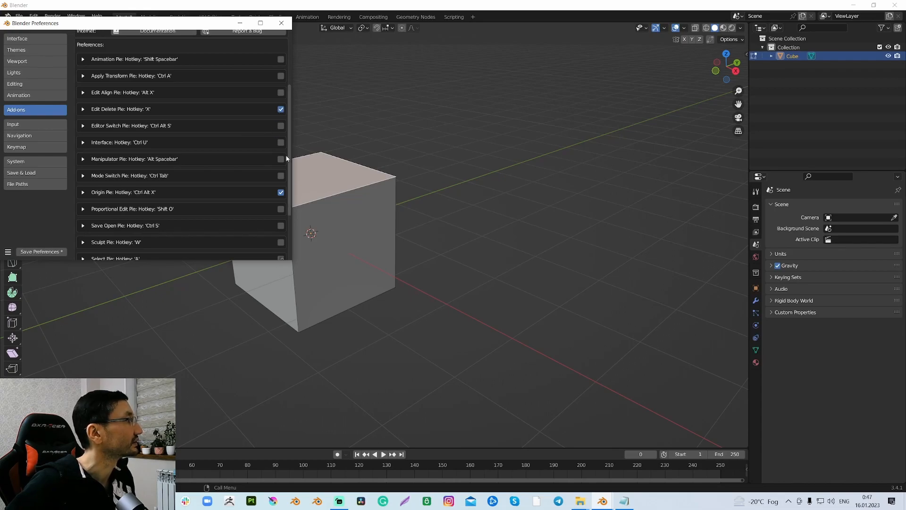
{"action": "left_click", "coordinate": [285, 24]}
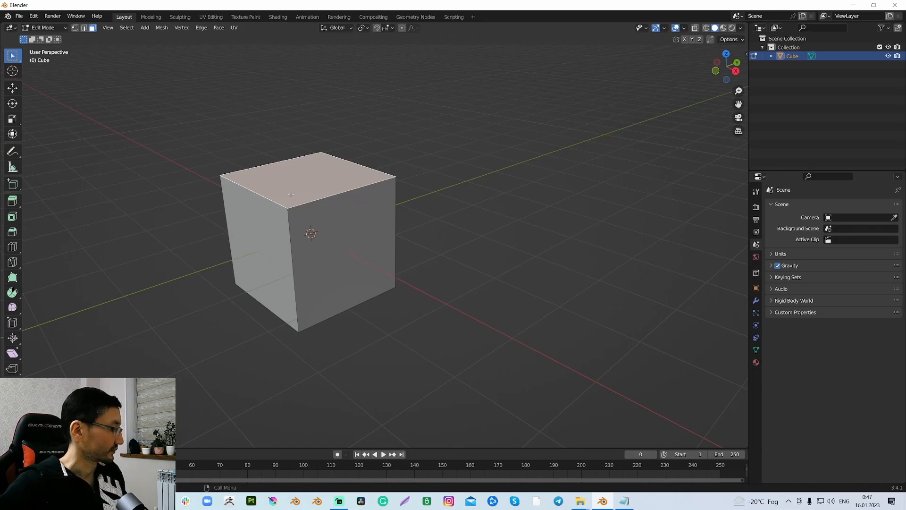
Delete the cube's top face and one adjoining side face with the Delete Faces option of the pie menu
{"action": "key", "text": "x"}
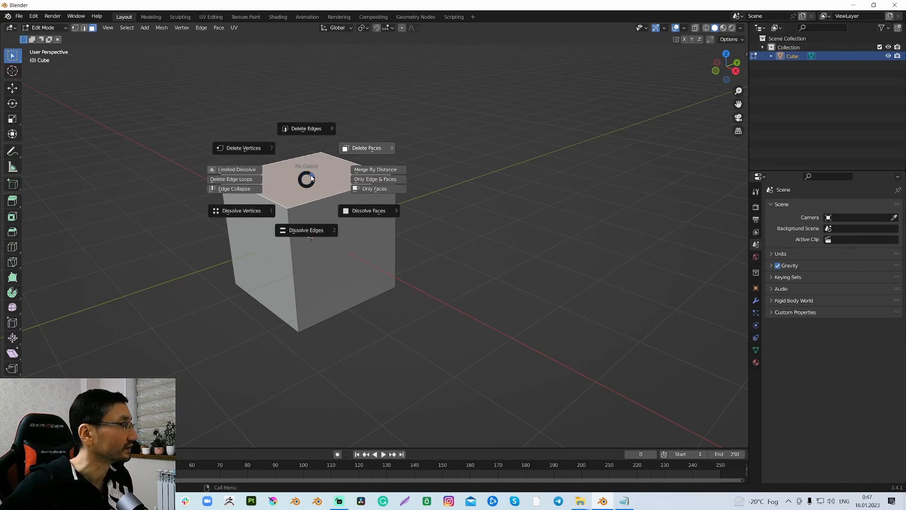
{"action": "left_click", "coordinate": [379, 140]}
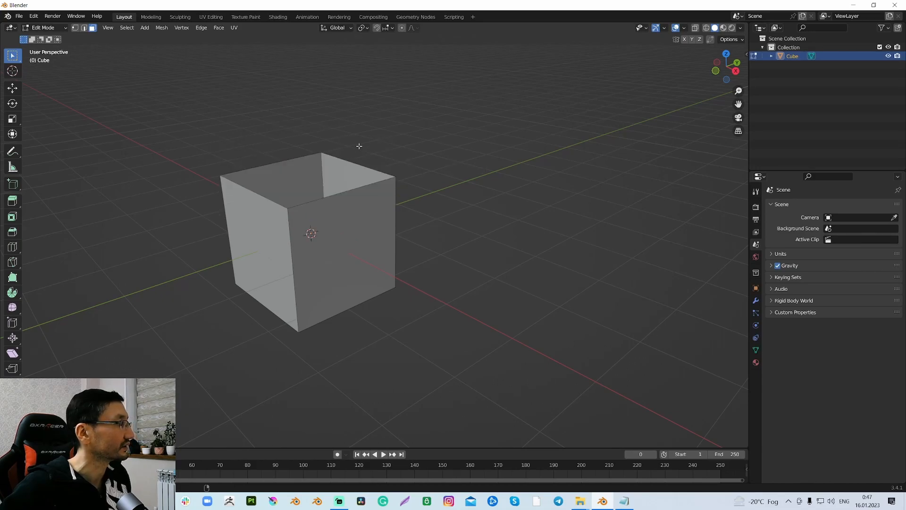
{"action": "middle_click_drag", "start_coordinate": [358, 145], "coordinate": [324, 162]}
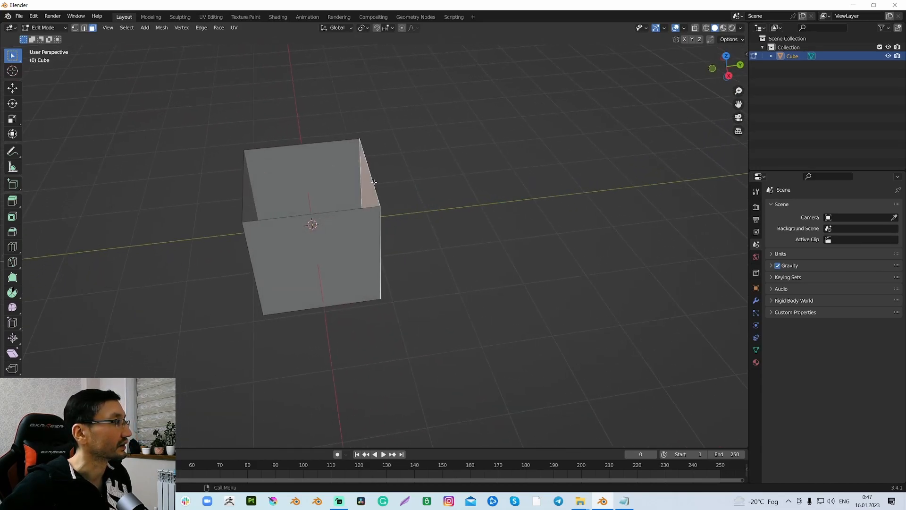
{"action": "key", "text": "x"}
{"action": "left_click", "coordinate": [483, 144]}
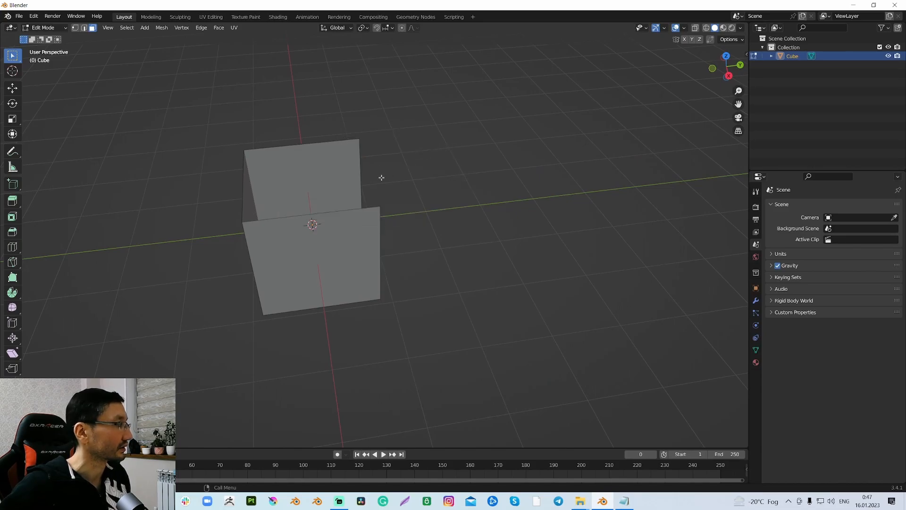
Delete the cube's rear face with Delete Faces and the remaining narrow side wall with Delete Vertices
{"action": "left_click", "coordinate": [316, 181]}
{"action": "key", "text": "x"}
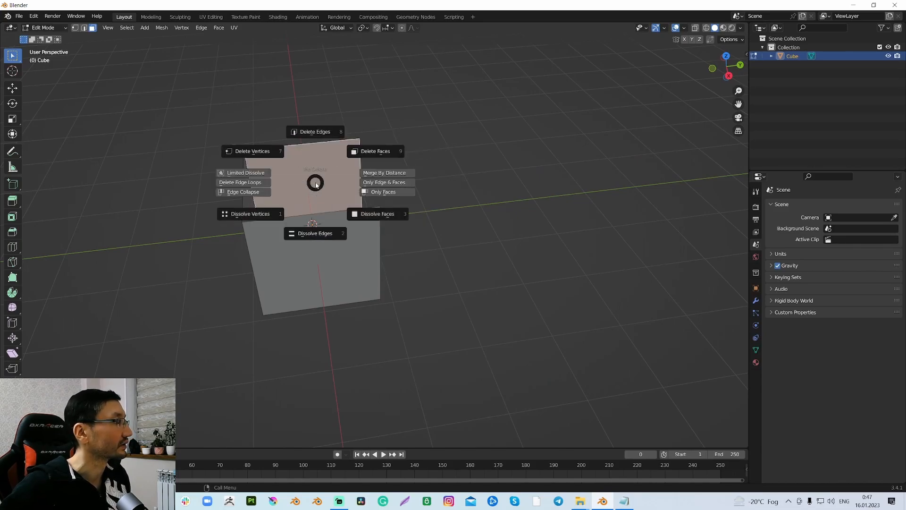
{"action": "left_click", "coordinate": [363, 157]}
{"action": "left_click", "coordinate": [250, 199]}
{"action": "key", "text": "x"}
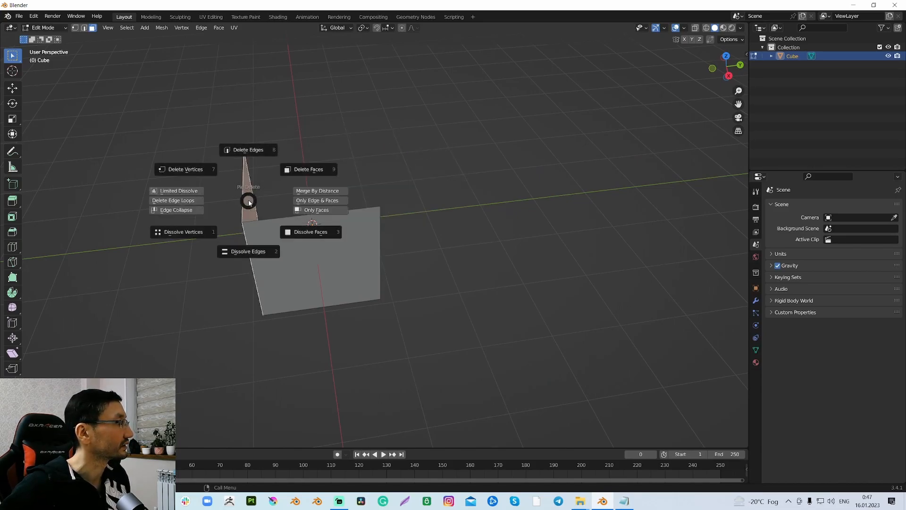
{"action": "left_click", "coordinate": [176, 179]}
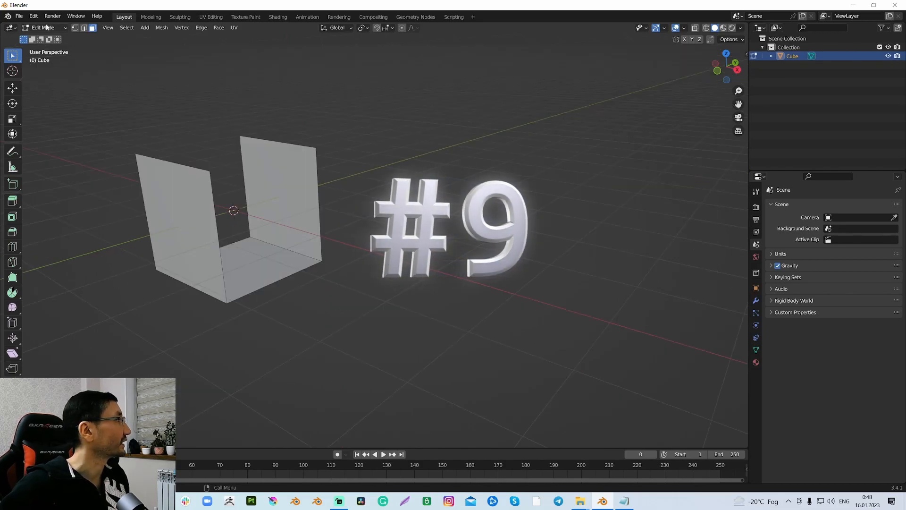
Search the add-ons in the preferences for "node", enable Node: Node Wrangler, and close the preferences
{"action": "left_click", "coordinate": [34, 18]}
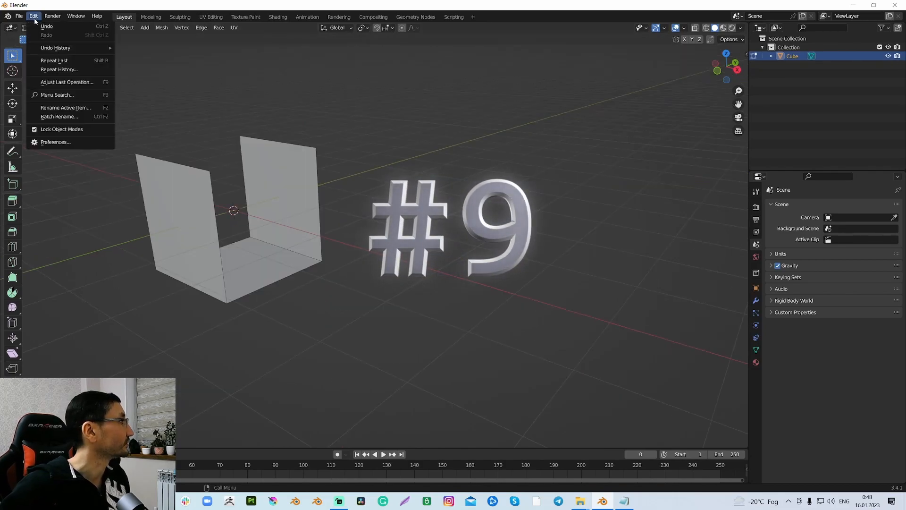
{"action": "left_click", "coordinate": [55, 141]}
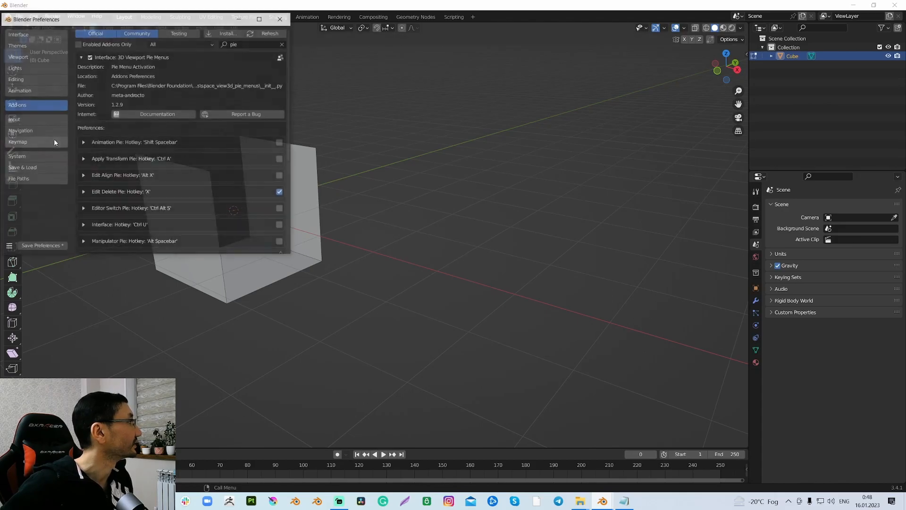
{"action": "left_click", "coordinate": [283, 44]}
{"action": "left_click", "coordinate": [250, 43]}
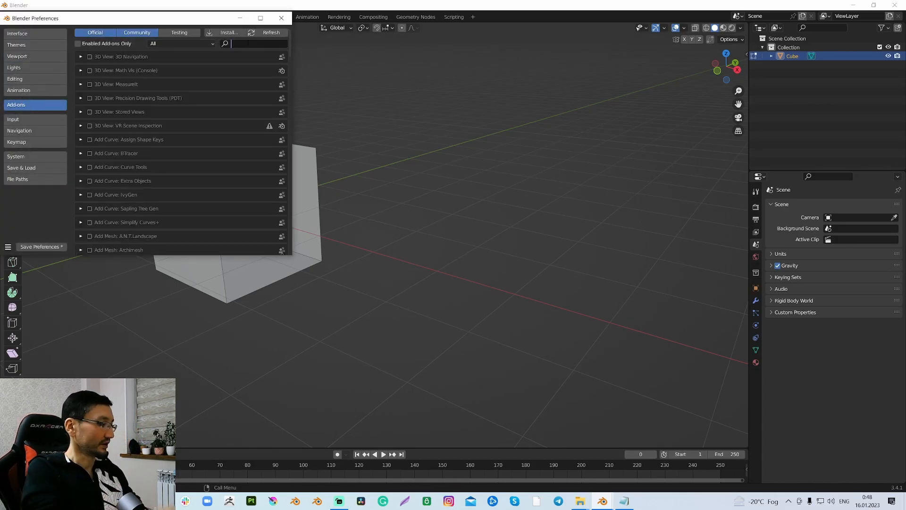
{"action": "type", "text": "node"}
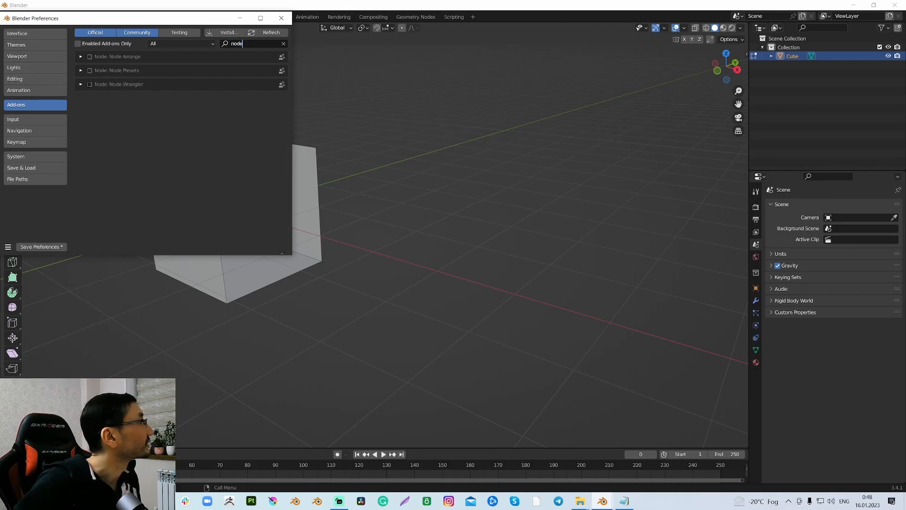
{"action": "left_click", "coordinate": [89, 84]}
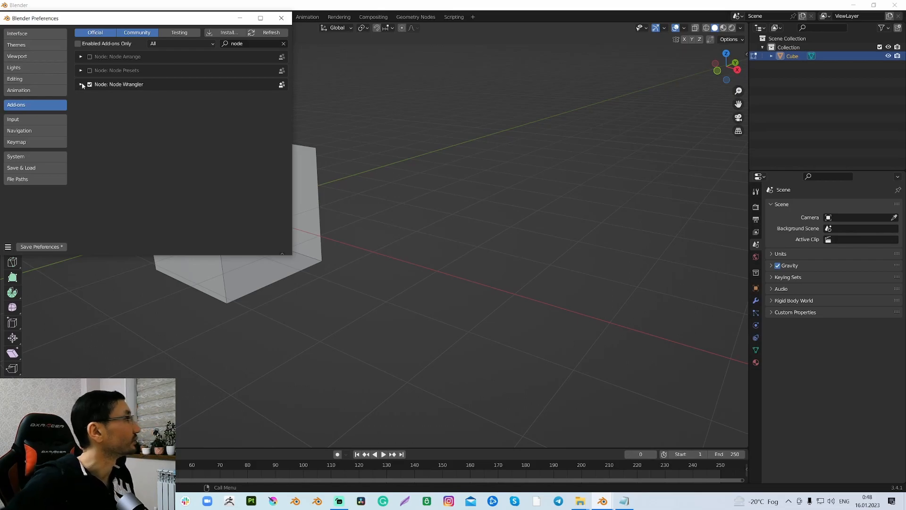
{"action": "left_click", "coordinate": [283, 19]}
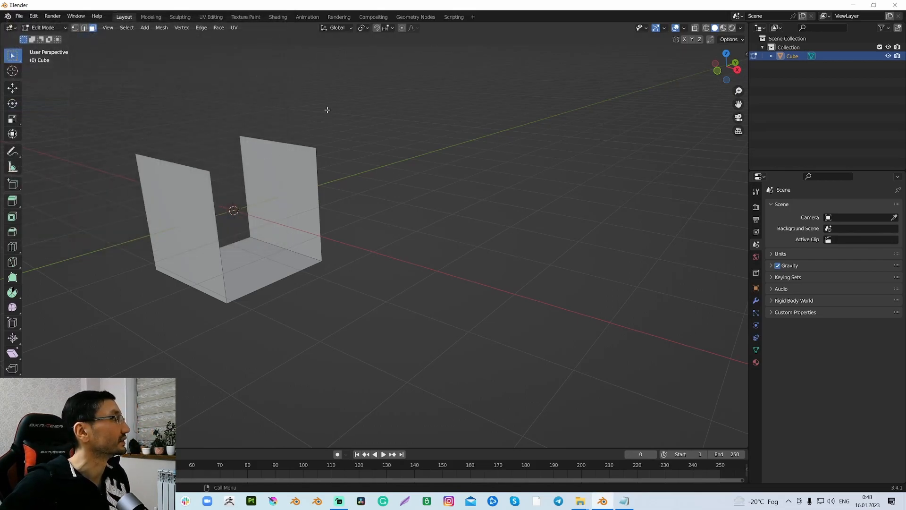
Return to Object Mode, open the Shading workspace, and add Node Wrangler's texture setup to the cube material's Principled BSDF
{"action": "key", "text": "Tab"}
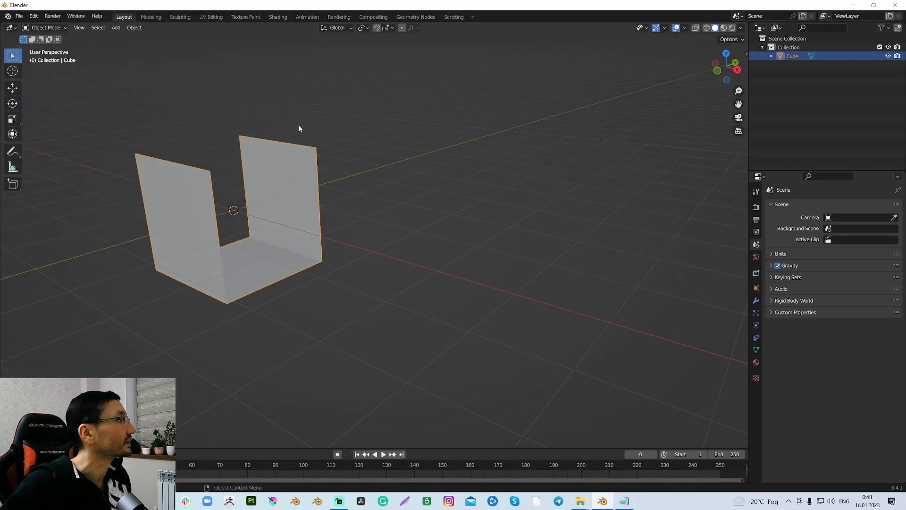
{"action": "left_click", "coordinate": [278, 17]}
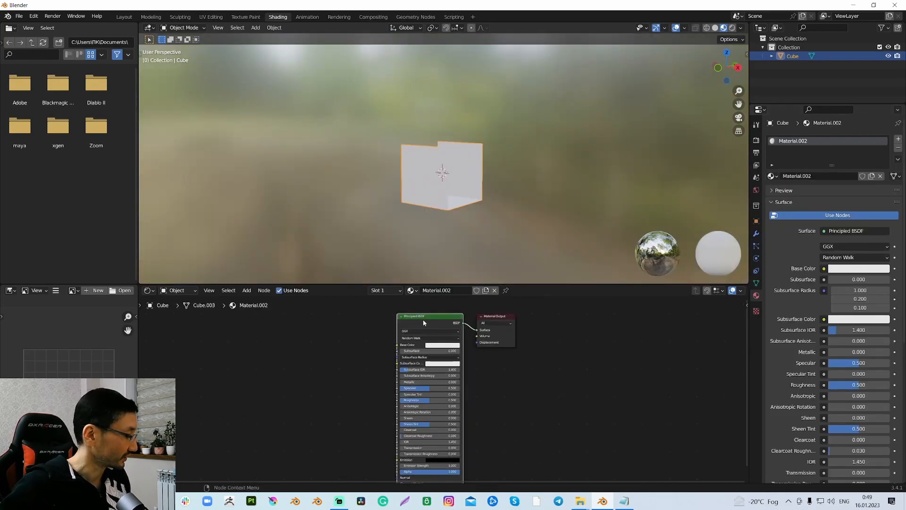
{"action": "key", "text": "ctrl+t"}
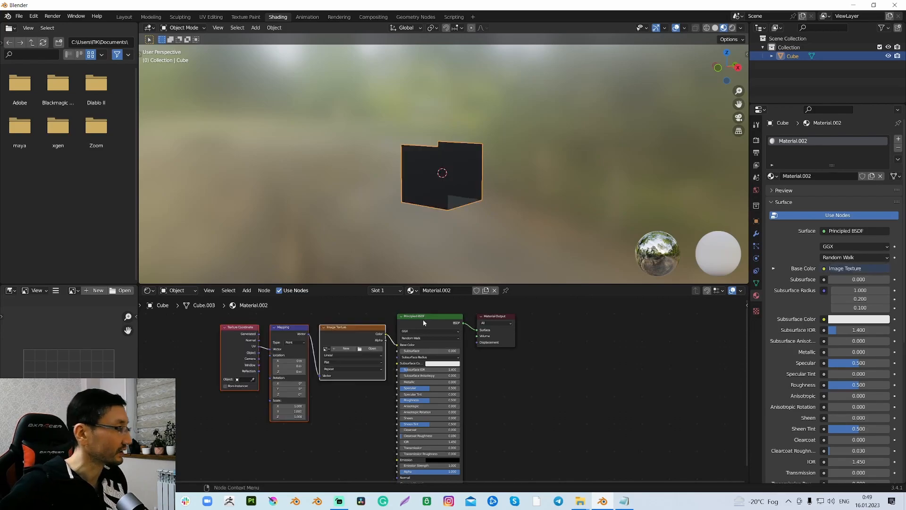
Space out the Image Texture, Texture Coordinate and Mapping nodes in the cube's material
{"action": "mouse_move", "coordinate": [336, 323]}
{"action": "left_mouse_down"}
{"action": "mouse_move", "coordinate": [338, 312]}
{"action": "mouse_move", "coordinate": [338, 330]}
{"action": "mouse_move", "coordinate": [346, 323]}
{"action": "left_mouse_up"}
{"action": "left_click_drag", "start_coordinate": [238, 331], "coordinate": [219, 330]}
{"action": "left_click_drag", "start_coordinate": [277, 336], "coordinate": [266, 337]}
{"action": "middle_click_drag", "start_coordinate": [319, 386], "coordinate": [343, 395]}
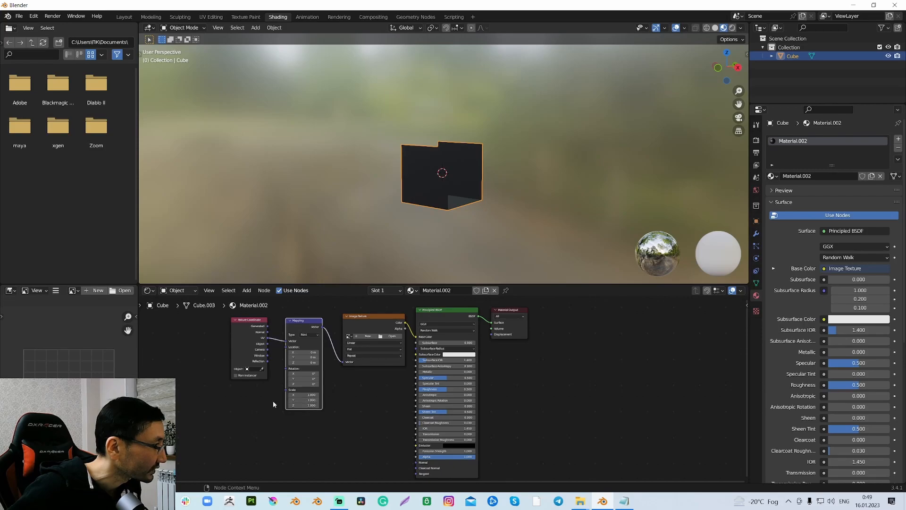
{"action": "scroll", "coordinate": [371, 386], "scroll_direction": "down", "scroll_amount": 1}
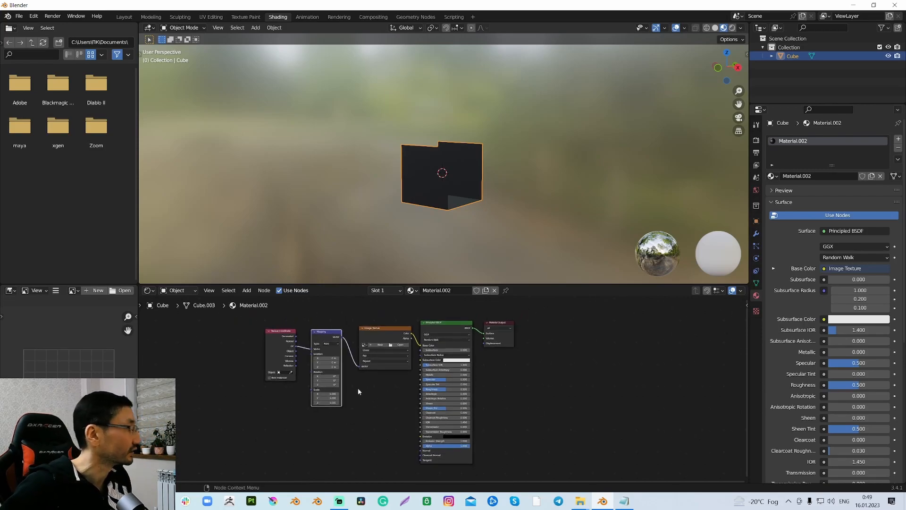
Switch the shader type to World and add Node Wrangler's environment texture setup to the Background node
{"action": "left_click", "coordinate": [184, 291]}
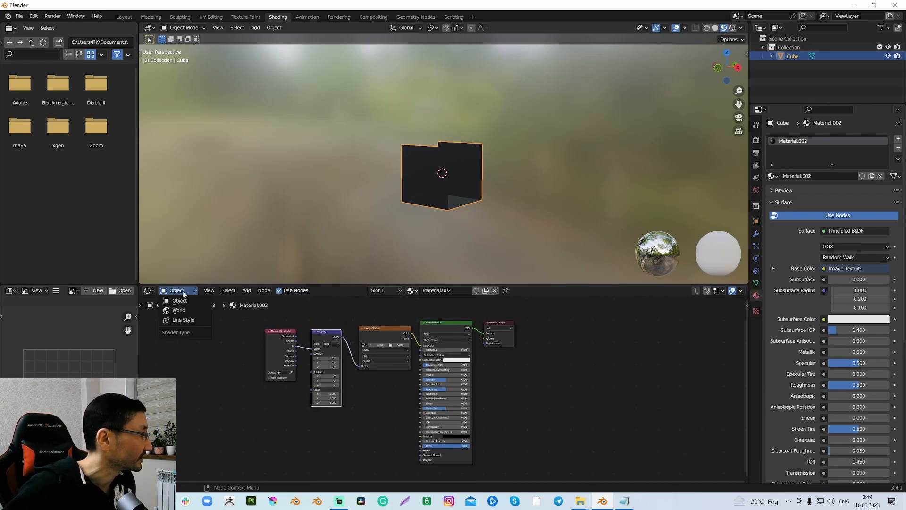
{"action": "left_click", "coordinate": [182, 308]}
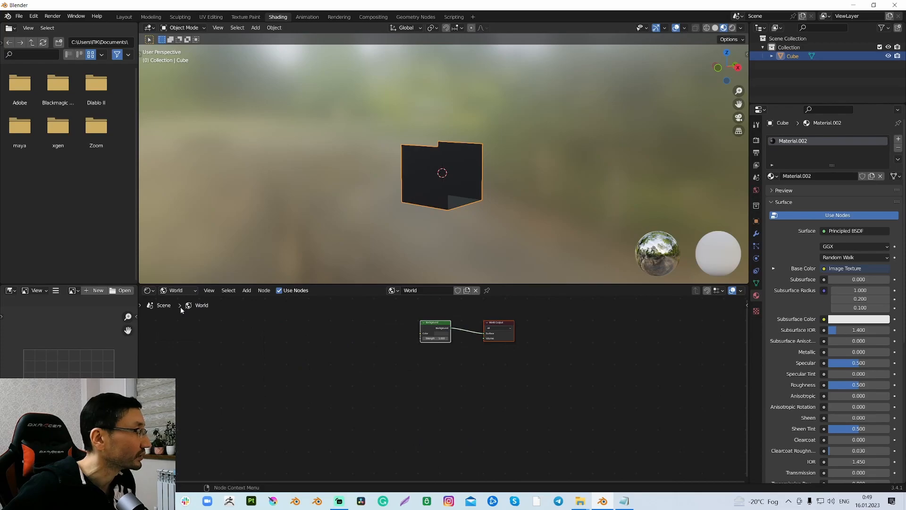
{"action": "left_click_drag", "start_coordinate": [432, 325], "coordinate": [419, 327]}
{"action": "left_click", "coordinate": [421, 331]}
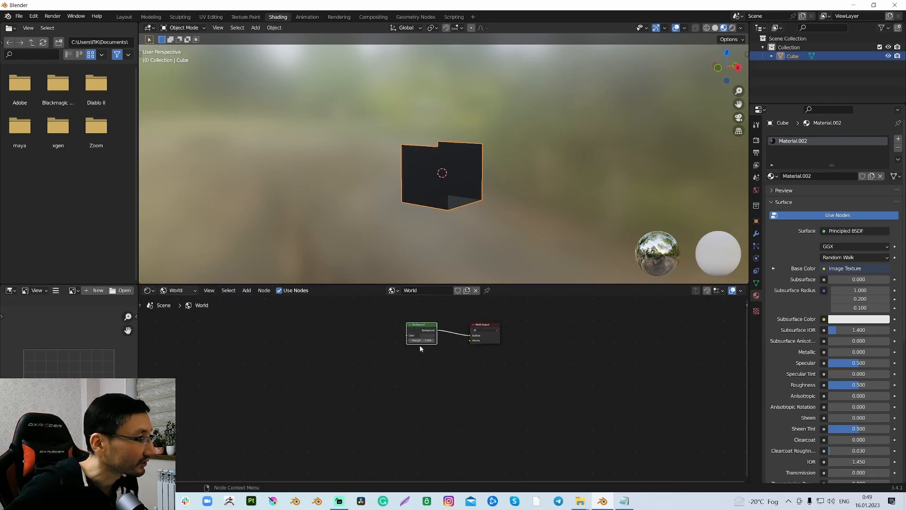
{"action": "key", "text": "ctrl+t"}
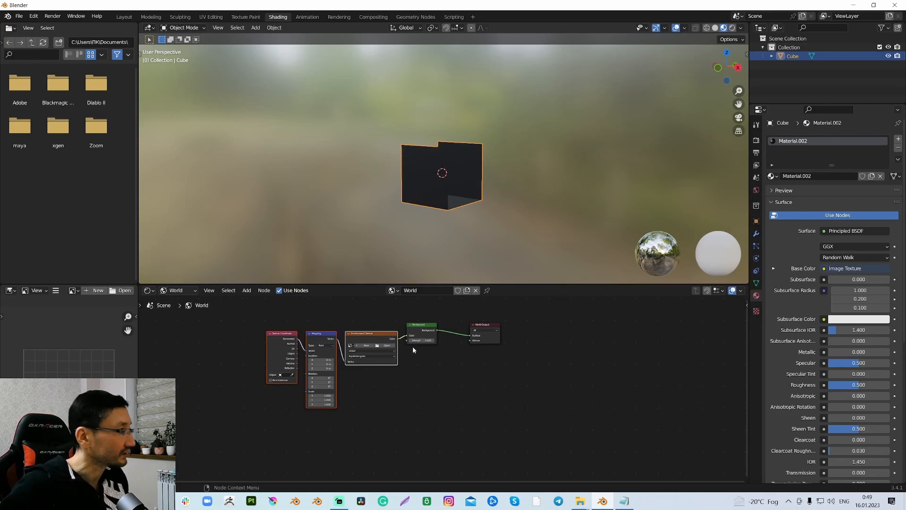
Space out the world's Texture Coordinate, Mapping and Environment Texture nodes
{"action": "left_click_drag", "start_coordinate": [269, 322], "coordinate": [334, 407]}
{"action": "left_click_drag", "start_coordinate": [323, 338], "coordinate": [220, 336]}
{"action": "left_click", "coordinate": [244, 332]}
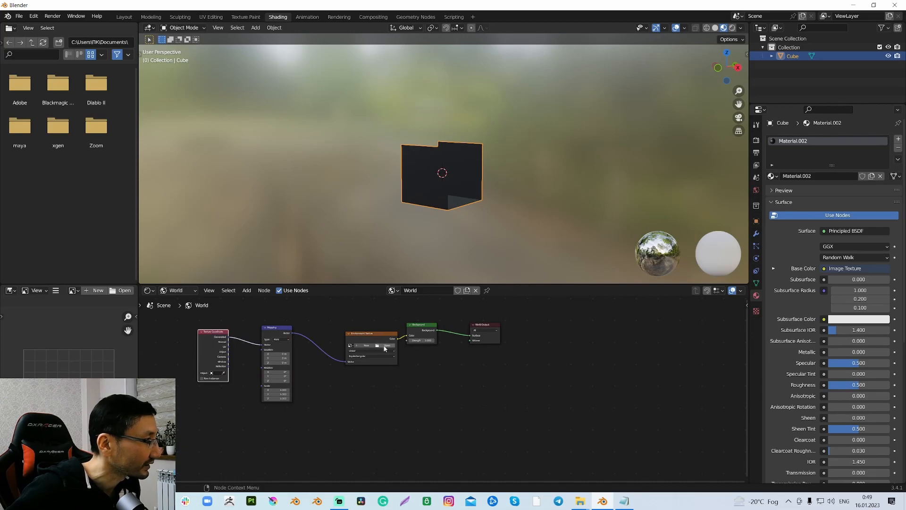
{"action": "left_click_drag", "start_coordinate": [382, 336], "coordinate": [378, 322]}
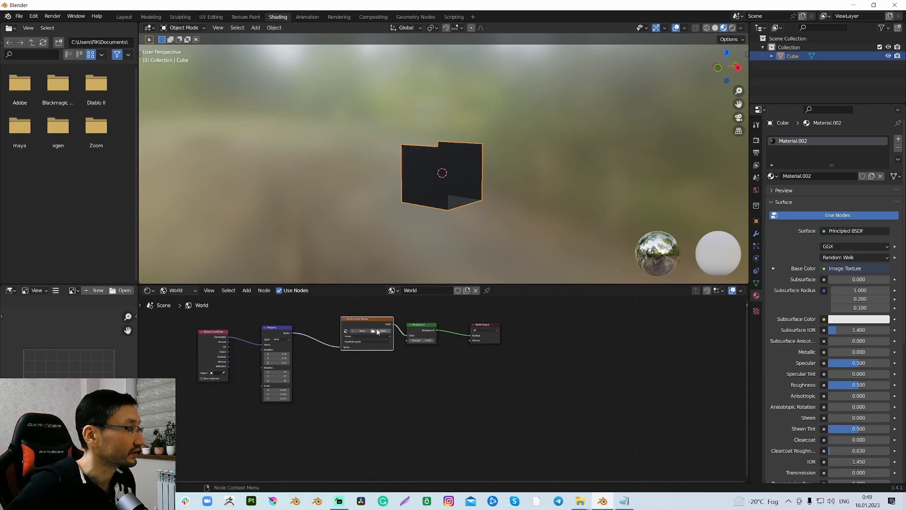
Load cinema_lobby_1k.hdr from D:\3D_Modeling\HDRI into the Environment Texture node
{"action": "left_click", "coordinate": [378, 333]}
{"action": "left_click", "coordinate": [257, 149]}
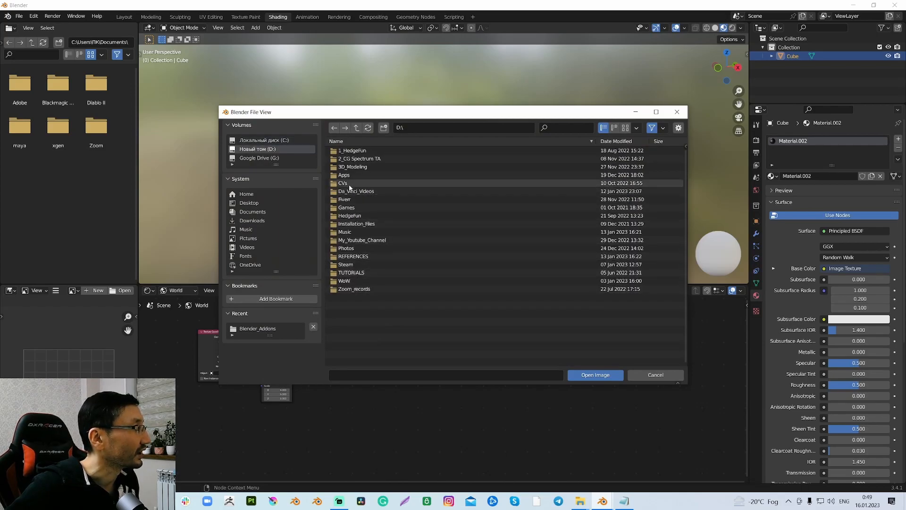
{"action": "double_click", "coordinate": [351, 167]}
{"action": "double_click", "coordinate": [349, 210]}
{"action": "left_click", "coordinate": [366, 184]}
{"action": "left_click", "coordinate": [625, 127]}
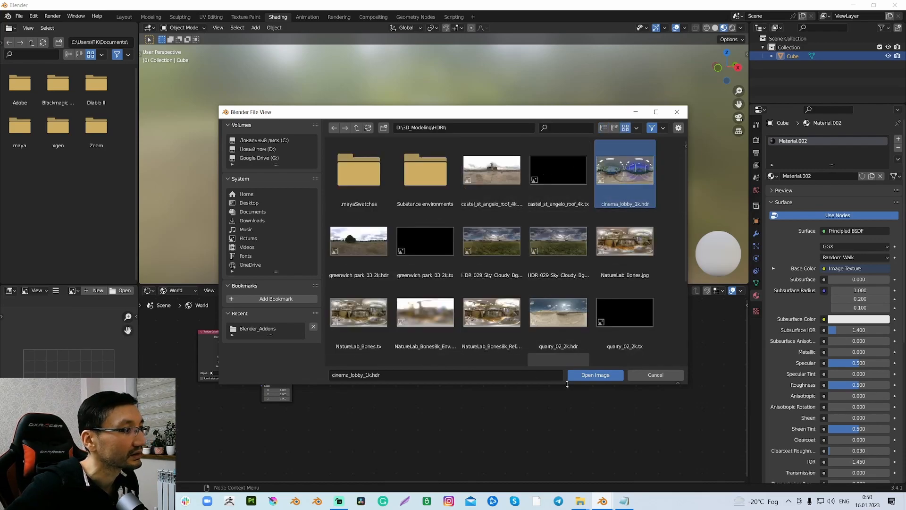
{"action": "left_click", "coordinate": [592, 375]}
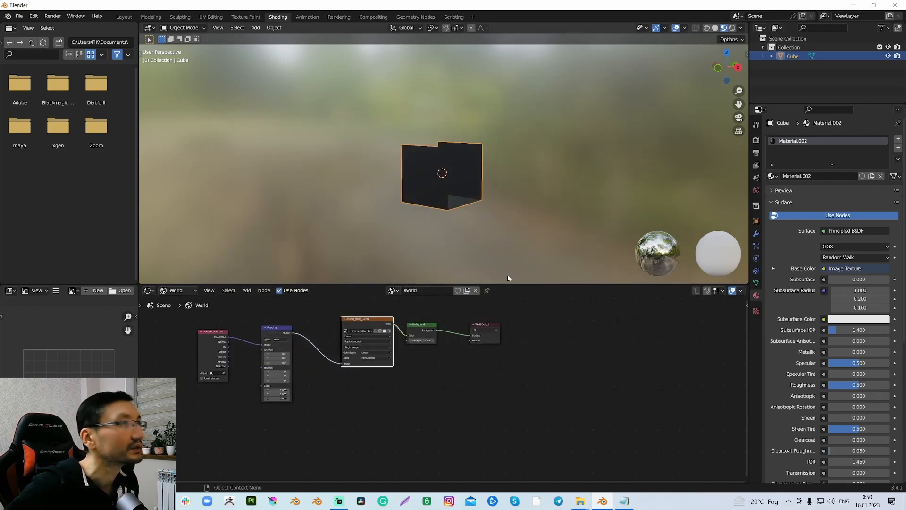
Show the viewport in Rendered shading and adjust the world Mapping node's rotation and location values
{"action": "left_click", "coordinate": [732, 28]}
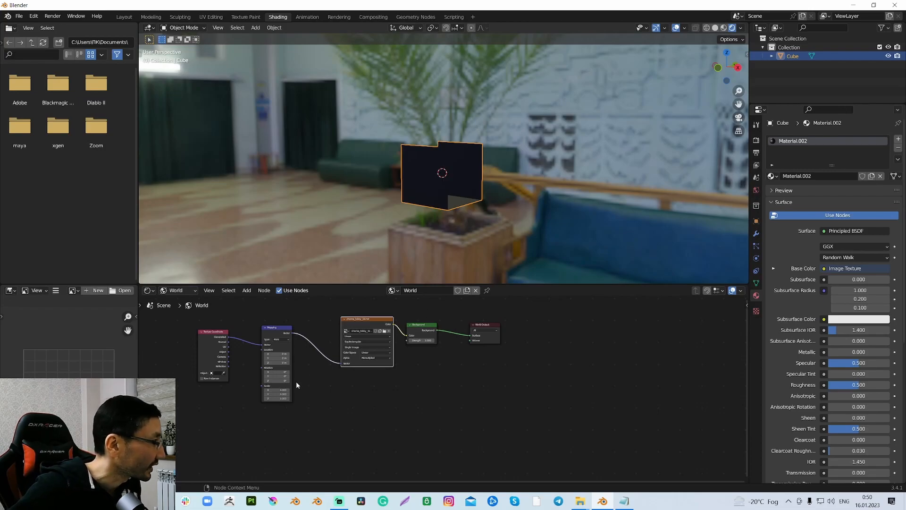
{"action": "left_click_drag", "start_coordinate": [276, 372], "coordinate": [278, 394]}
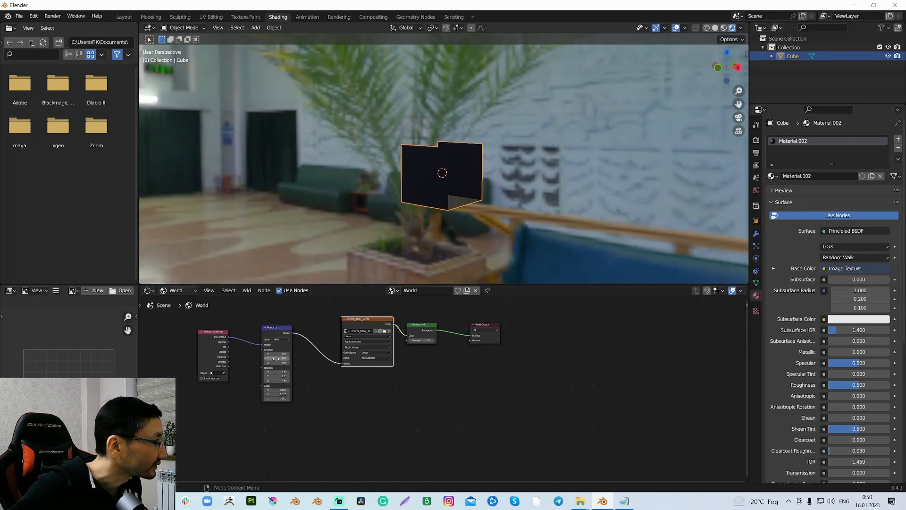
{"action": "mouse_move", "coordinate": [276, 354]}
{"action": "left_mouse_down"}
{"action": "mouse_move", "coordinate": [292, 354]}
{"action": "mouse_move", "coordinate": [274, 363]}
{"action": "left_mouse_up"}
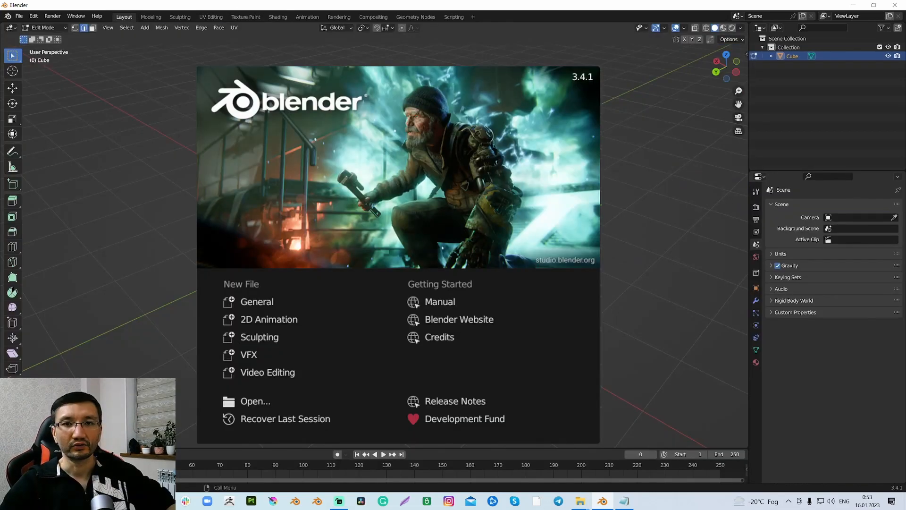